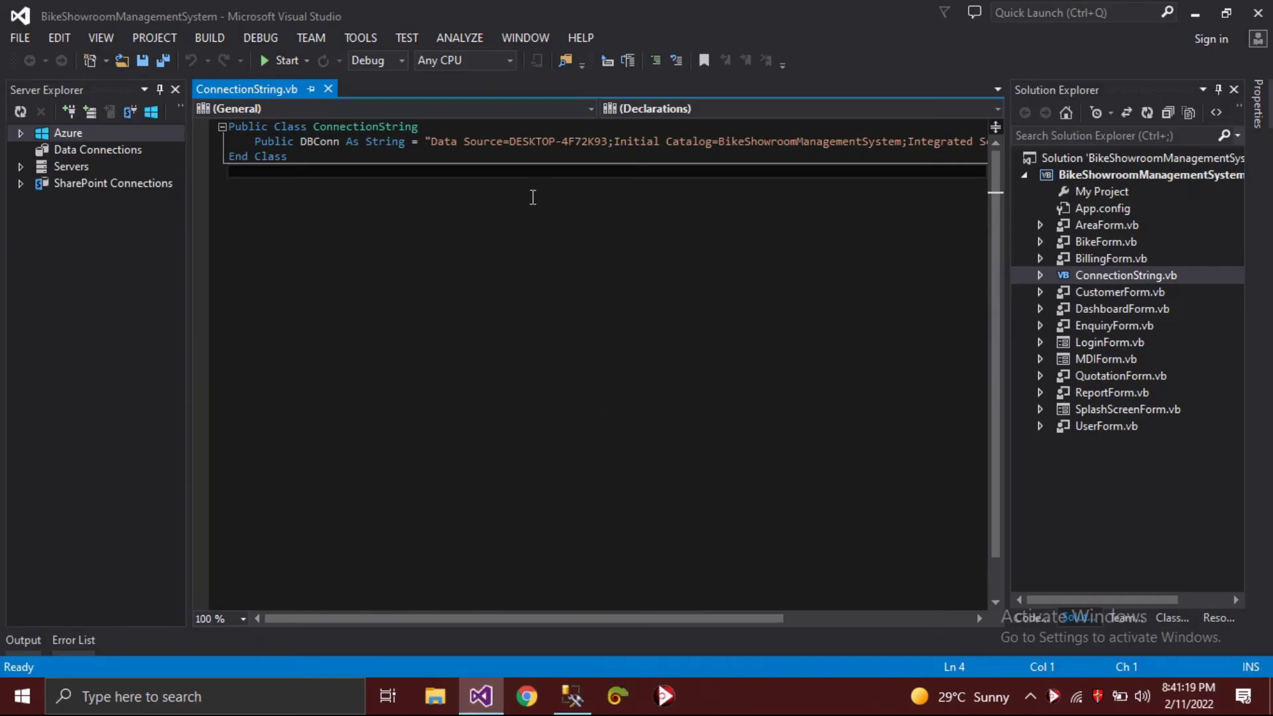
# - Close the connection string file and open the Area, Bike, Billing and Customer form designers
pyautogui.click(328, 88)
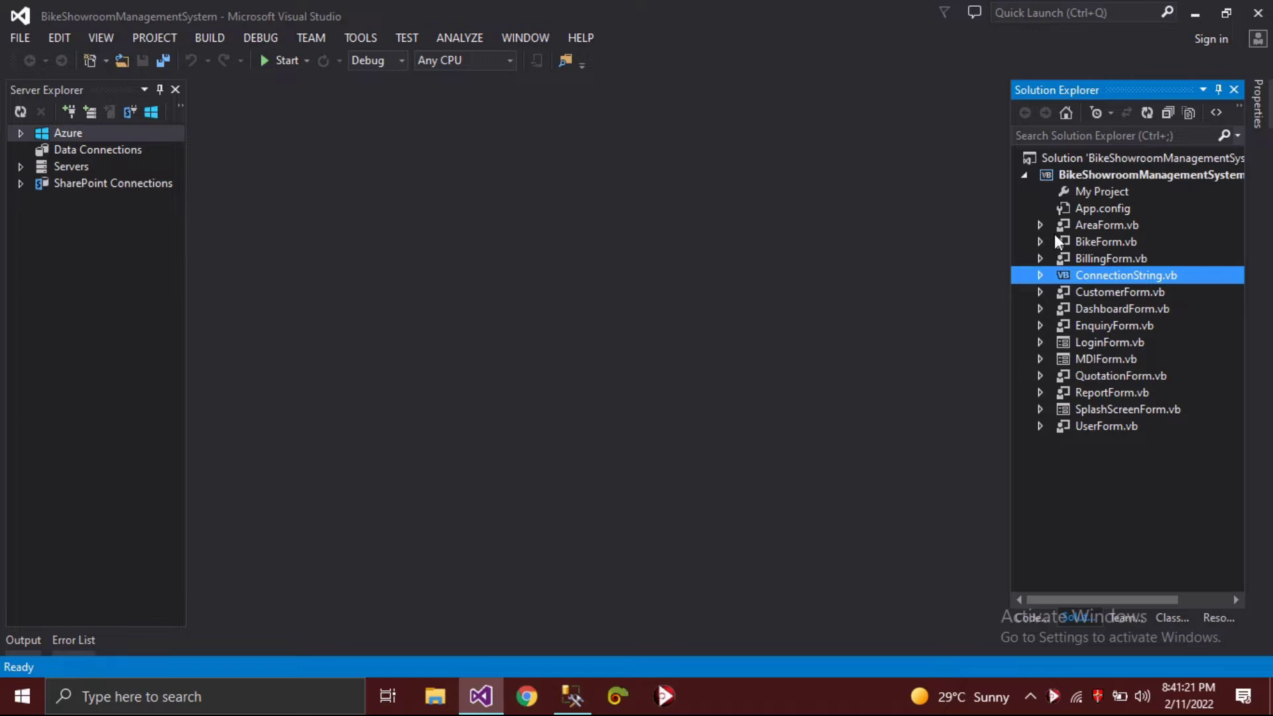
pyautogui.click(1076, 228)
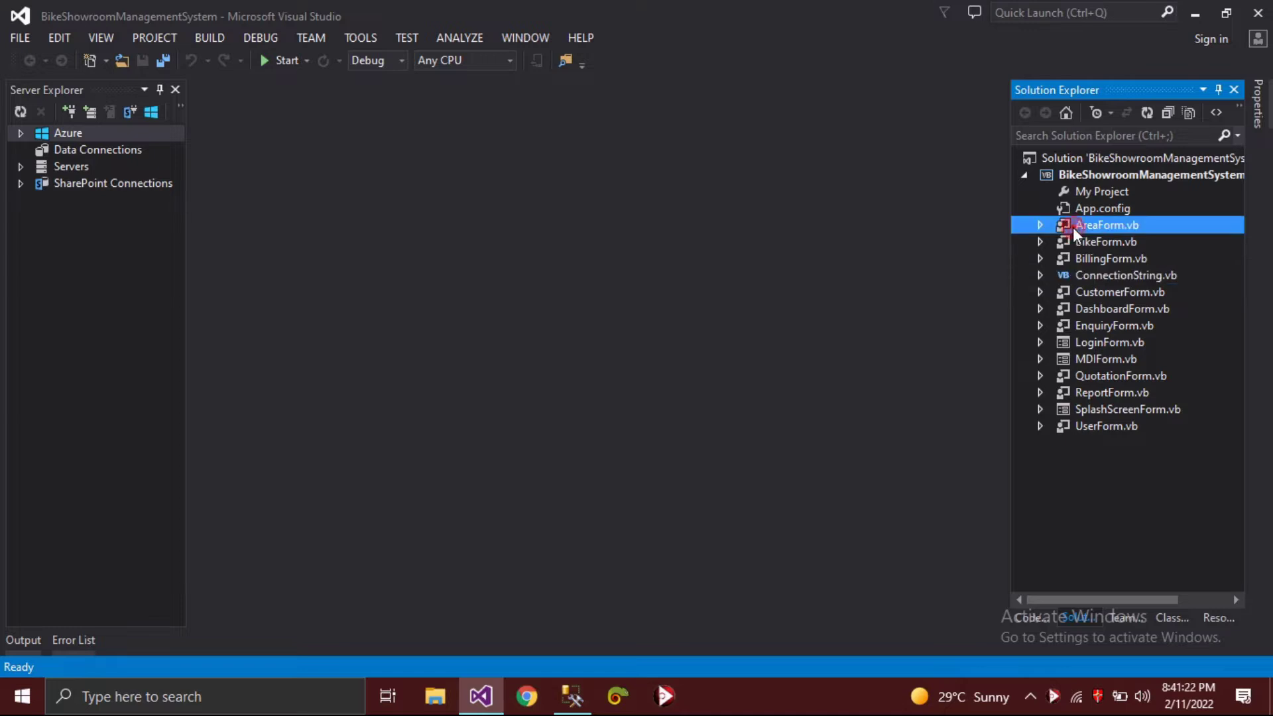
pyautogui.doubleClick(1120, 228)
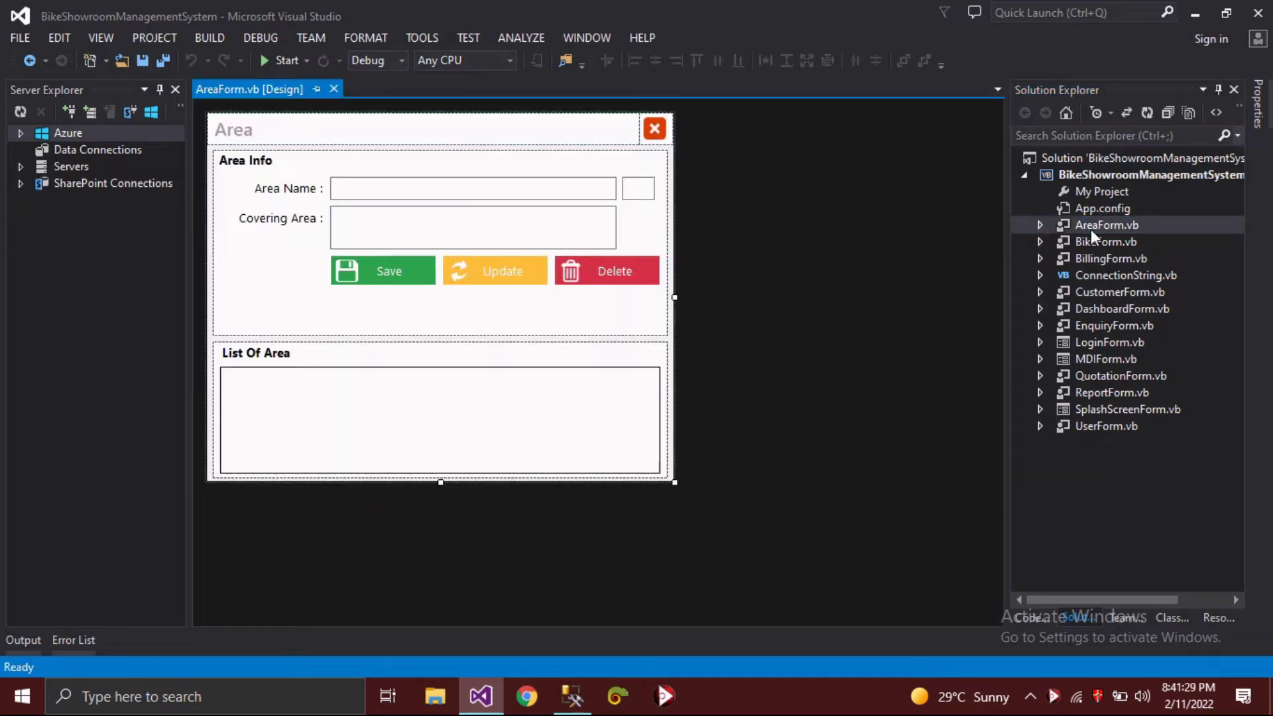
pyautogui.doubleClick(1094, 244)
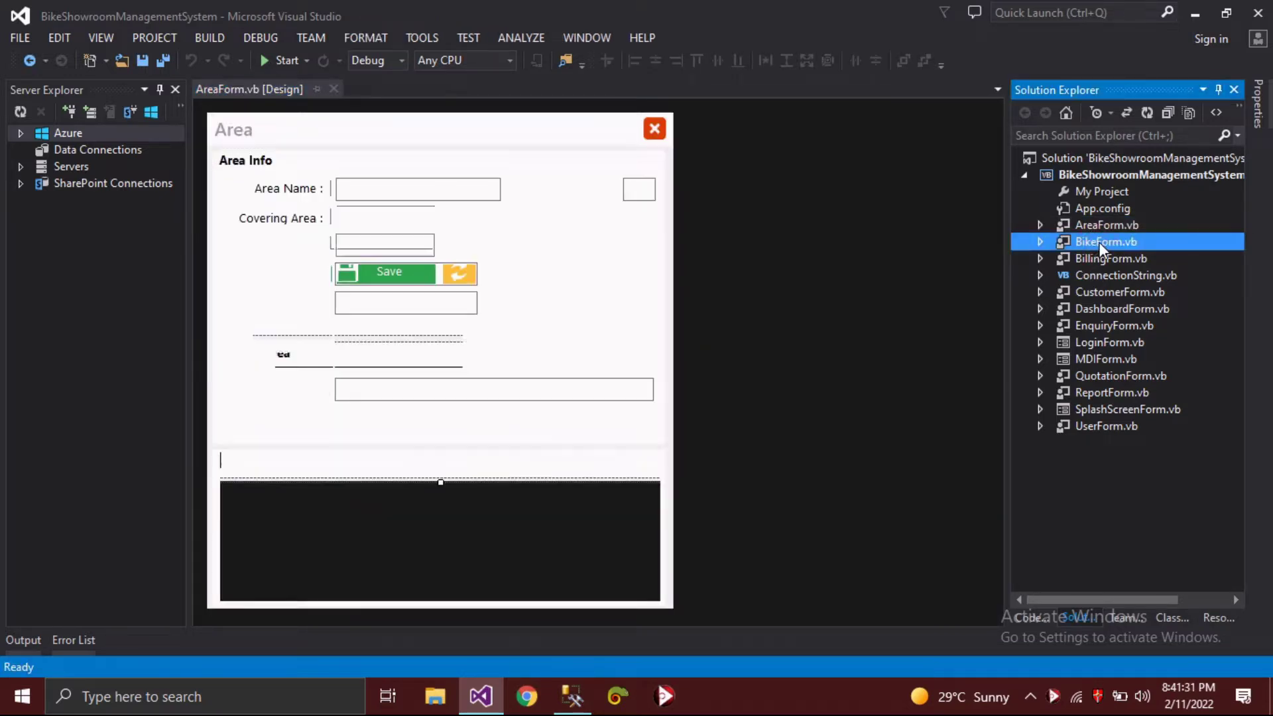
pyautogui.click(1130, 259)
pyautogui.doubleClick(1129, 257)
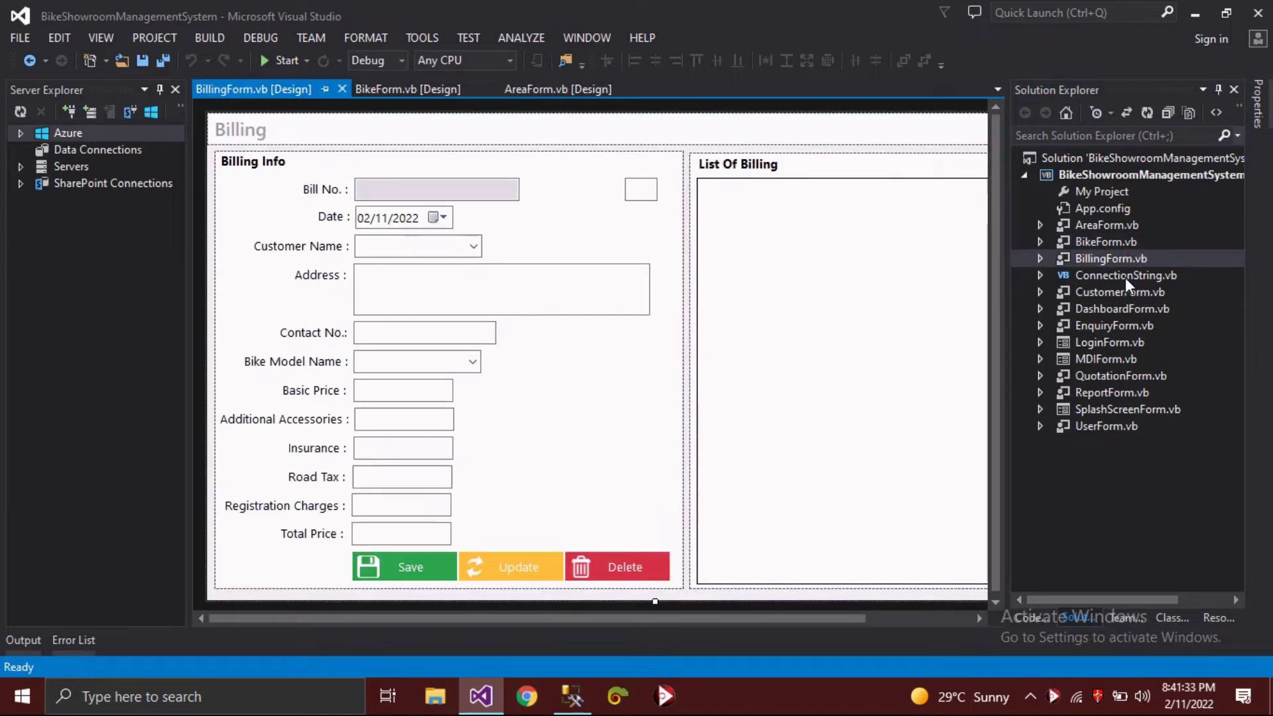
pyautogui.click(1111, 306)
pyautogui.doubleClick(1111, 292)
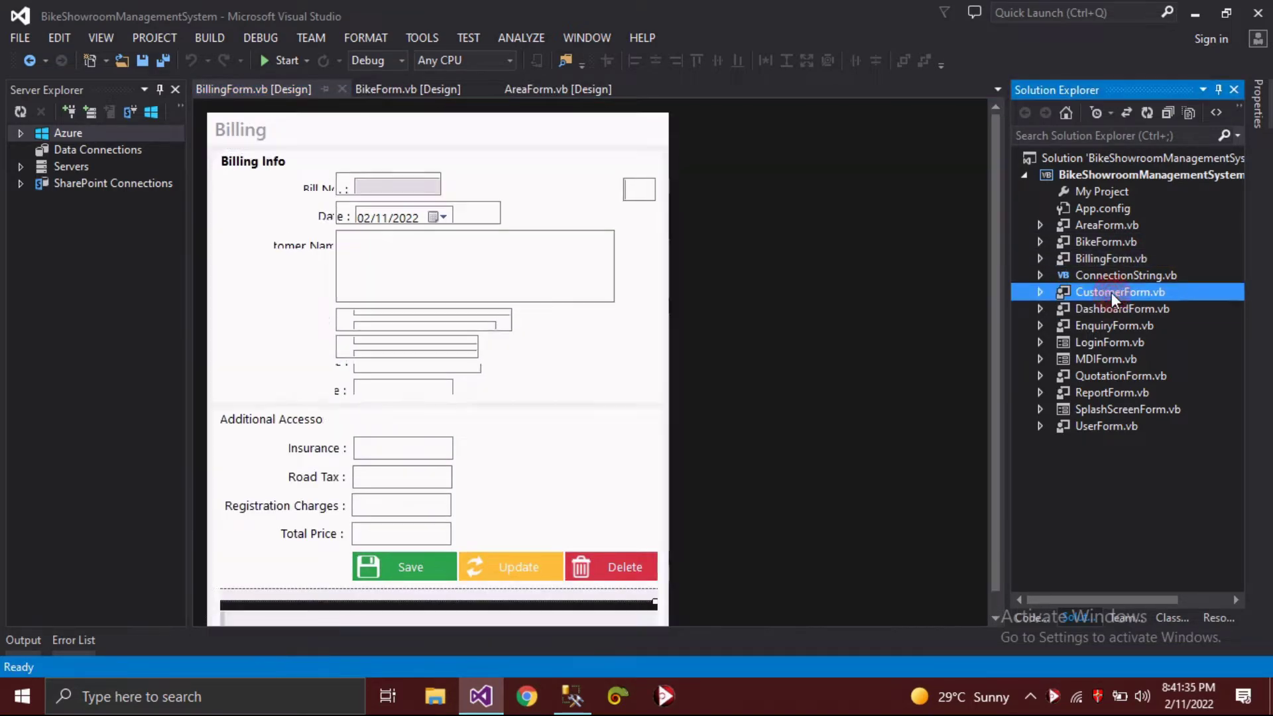
# - Open the Dashboard, Enquiry, Login, MDI and Quotation form designers
pyautogui.click(1111, 306)
pyautogui.doubleClick(1111, 306)
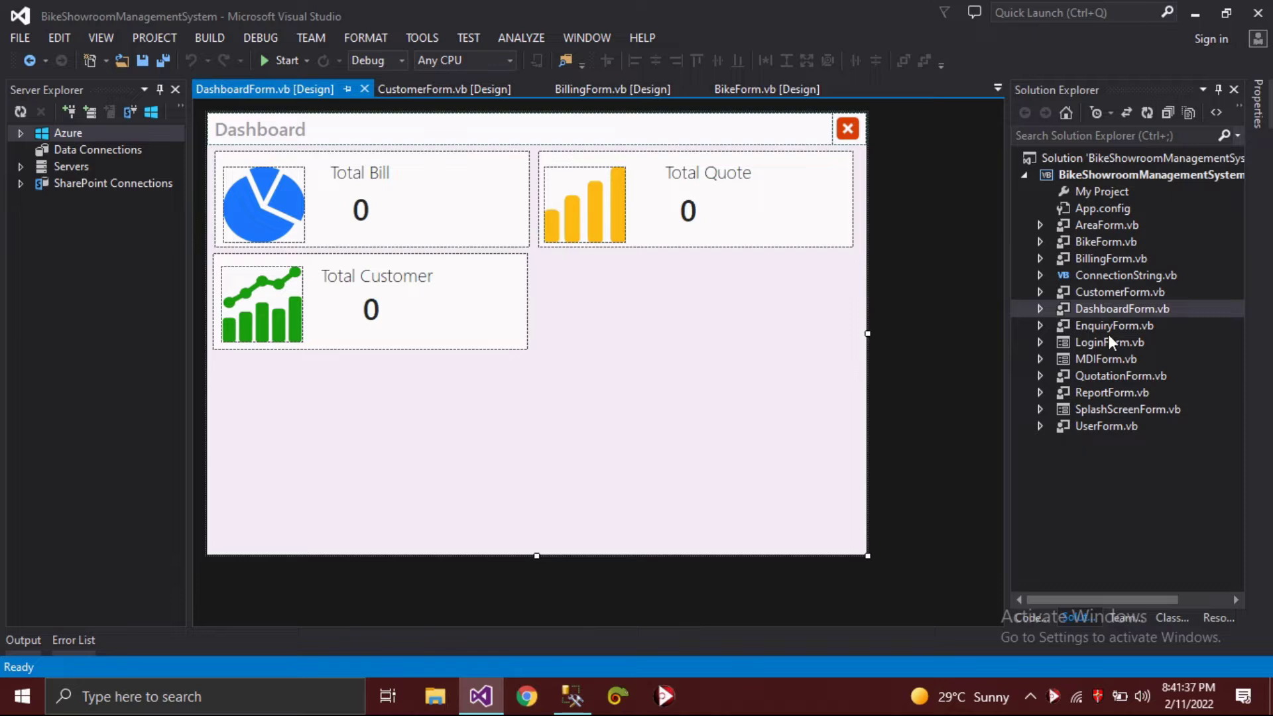
pyautogui.click(1108, 326)
pyautogui.doubleClick(1108, 328)
pyautogui.click(1107, 340)
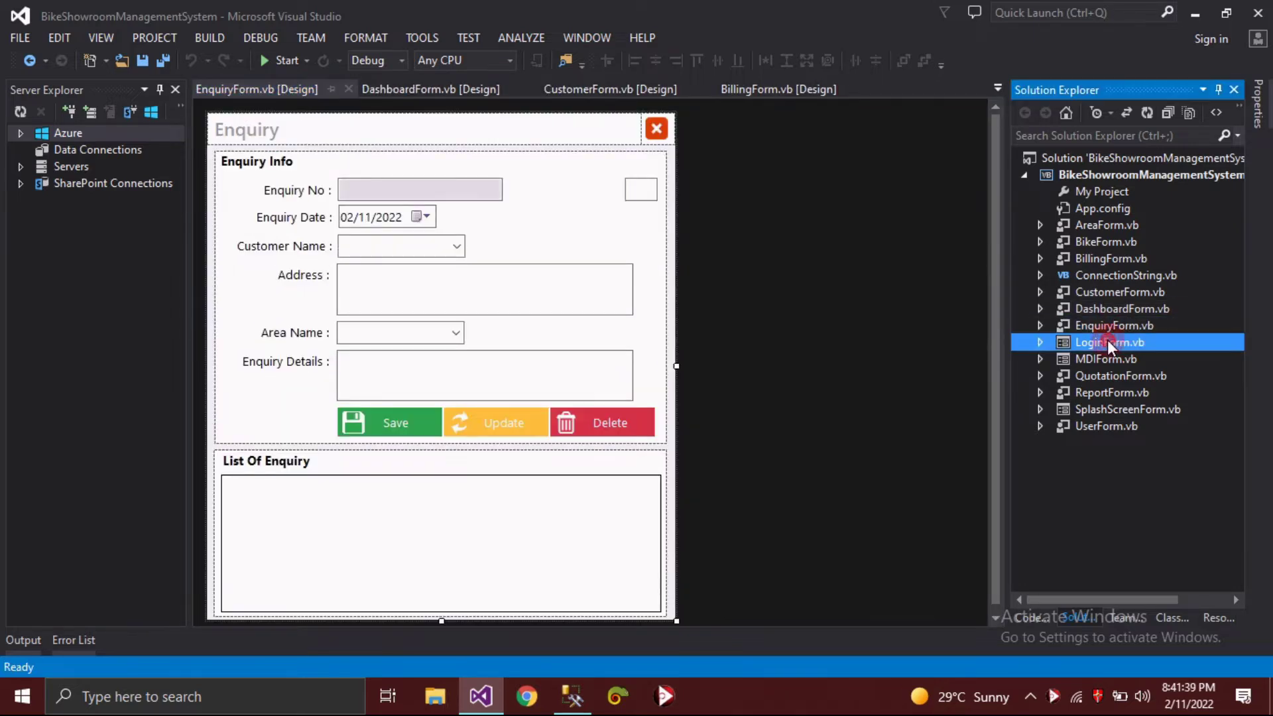
pyautogui.doubleClick(1107, 340)
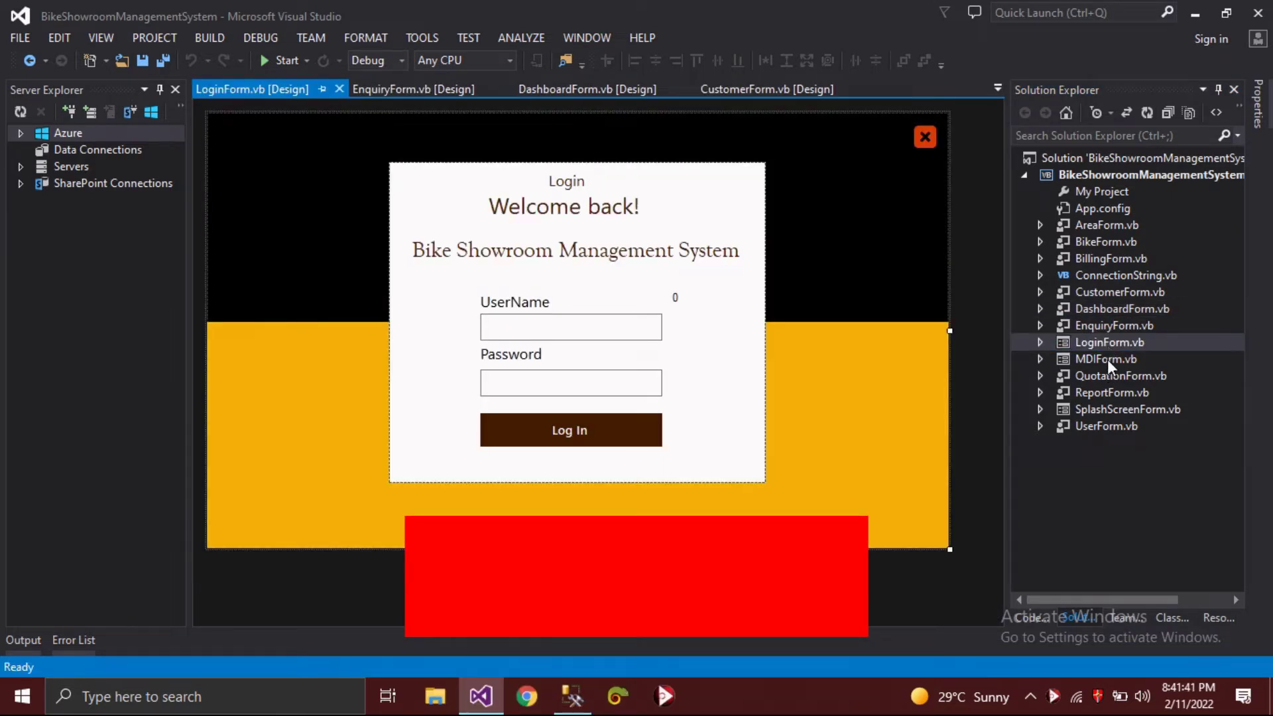
pyautogui.click(1107, 359)
pyautogui.doubleClick(1107, 357)
pyautogui.click(1105, 377)
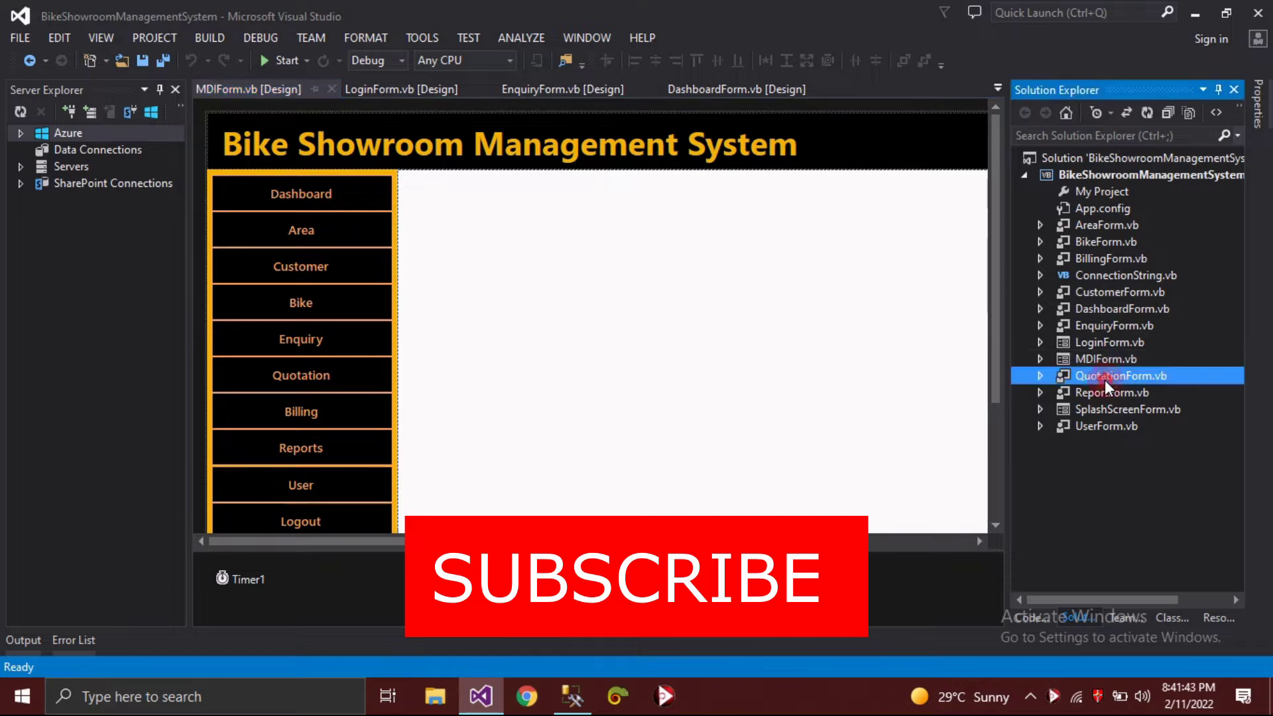
pyautogui.doubleClick(1104, 377)
# - Open the Report, SplashScreen and User form designers, then close all documents
pyautogui.click(1103, 396)
pyautogui.doubleClick(1103, 395)
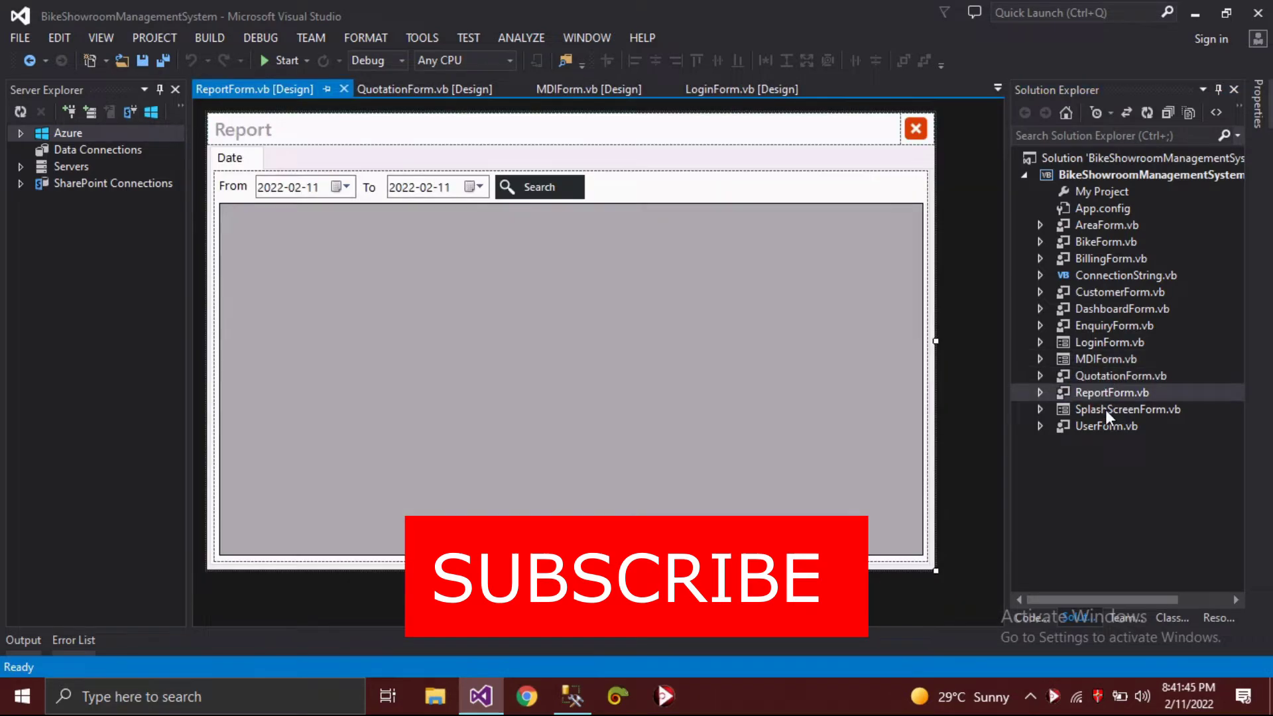
pyautogui.click(1105, 408)
pyautogui.doubleClick(1104, 408)
pyautogui.click(1104, 425)
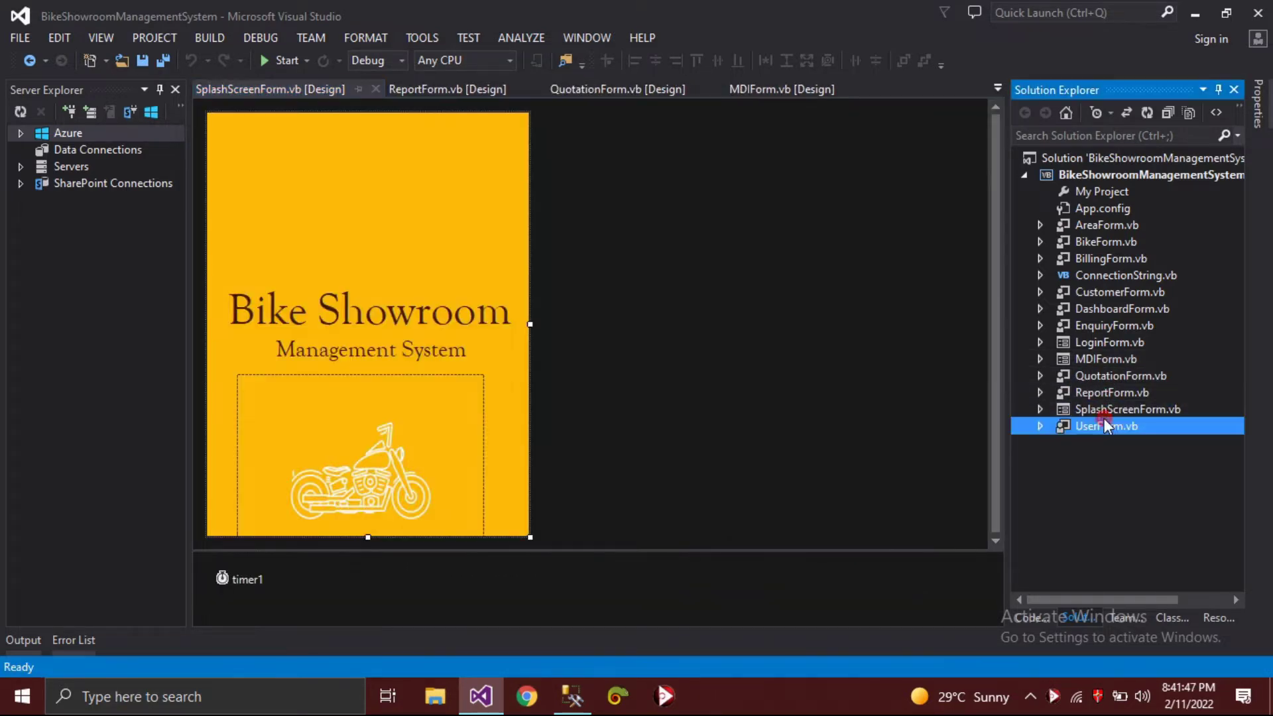
pyautogui.doubleClick(1104, 425)
pyautogui.hotkey('alt', 'w')
pyautogui.press('l')
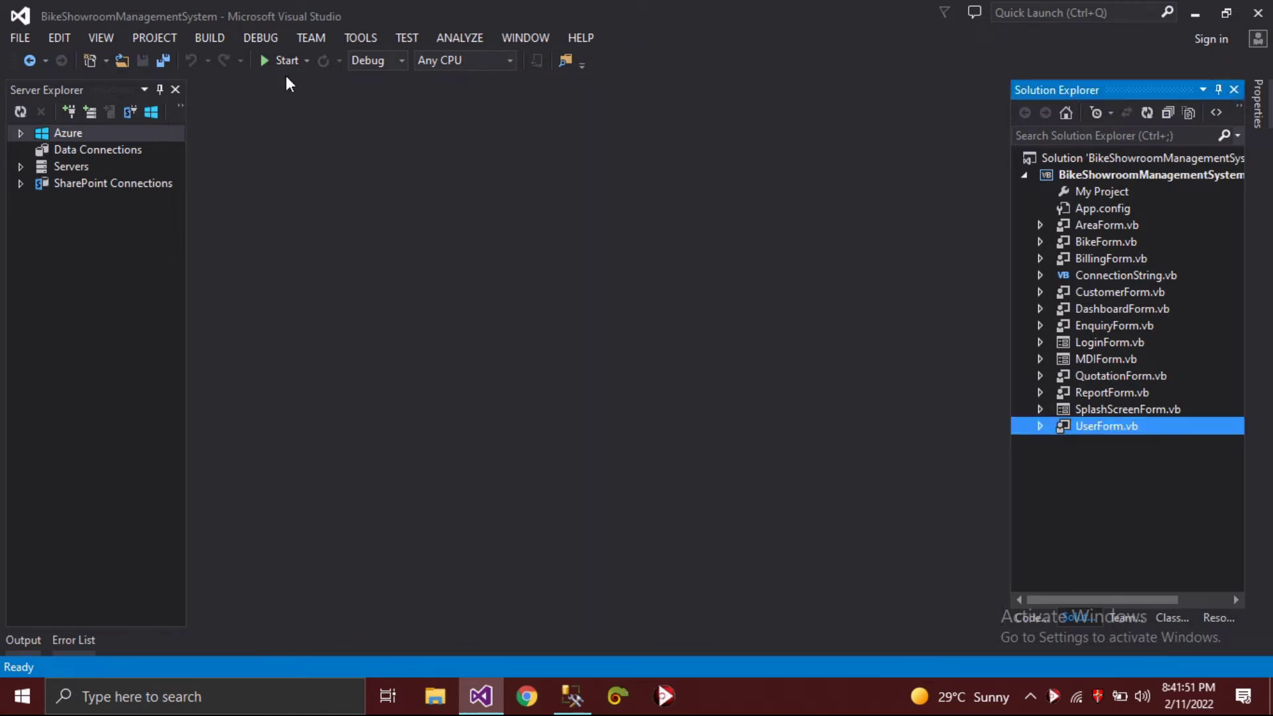
# - Run the app and submit the admin username and password at the login screen
pyautogui.click(285, 60)
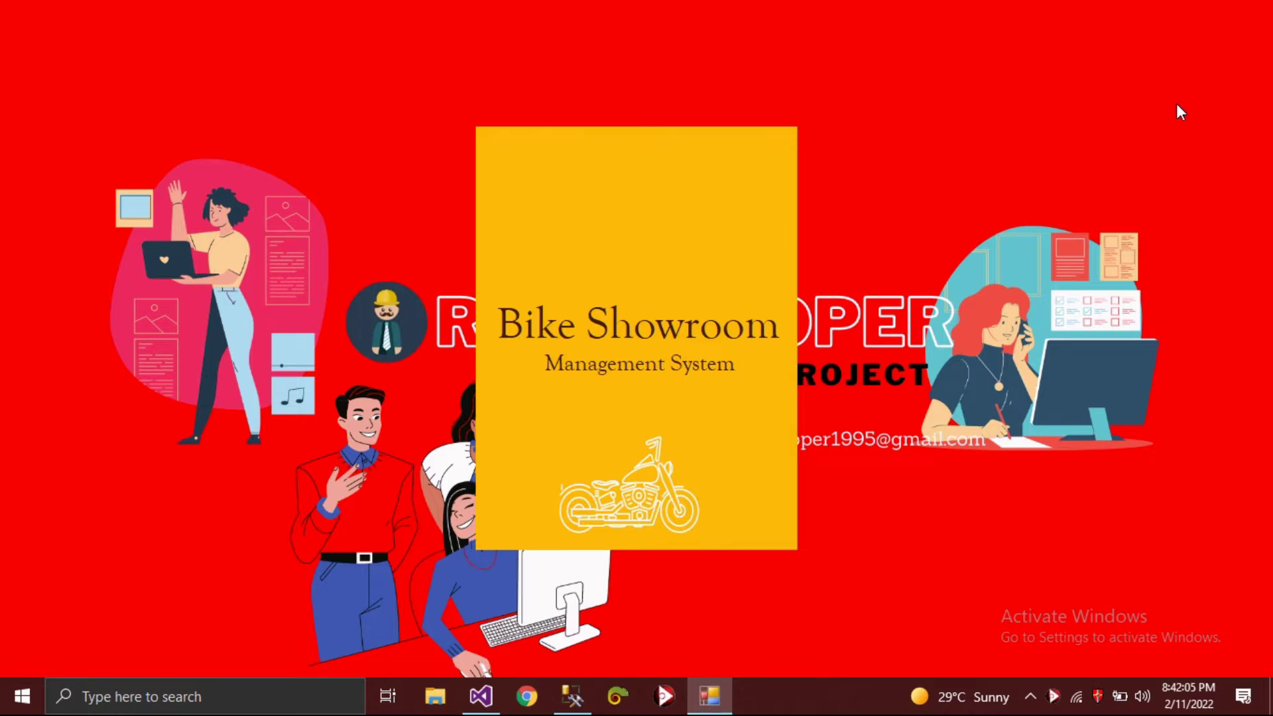
pyautogui.write('d min')
pyautogui.press('BackSpace')
pyautogui.press('BackSpace')
pyautogui.press('BackSpace')
pyautogui.write('min')
pyautogui.press('Tab')
pyautogui.write('admin')
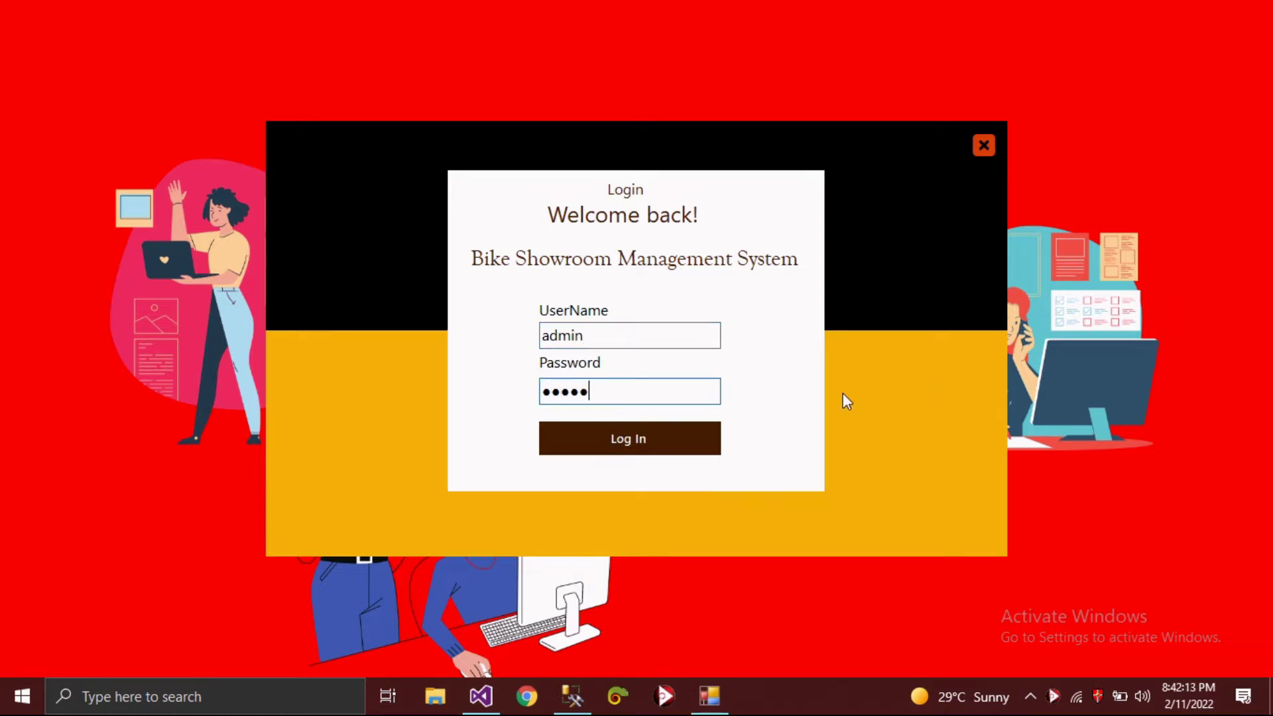
pyautogui.click(672, 432)
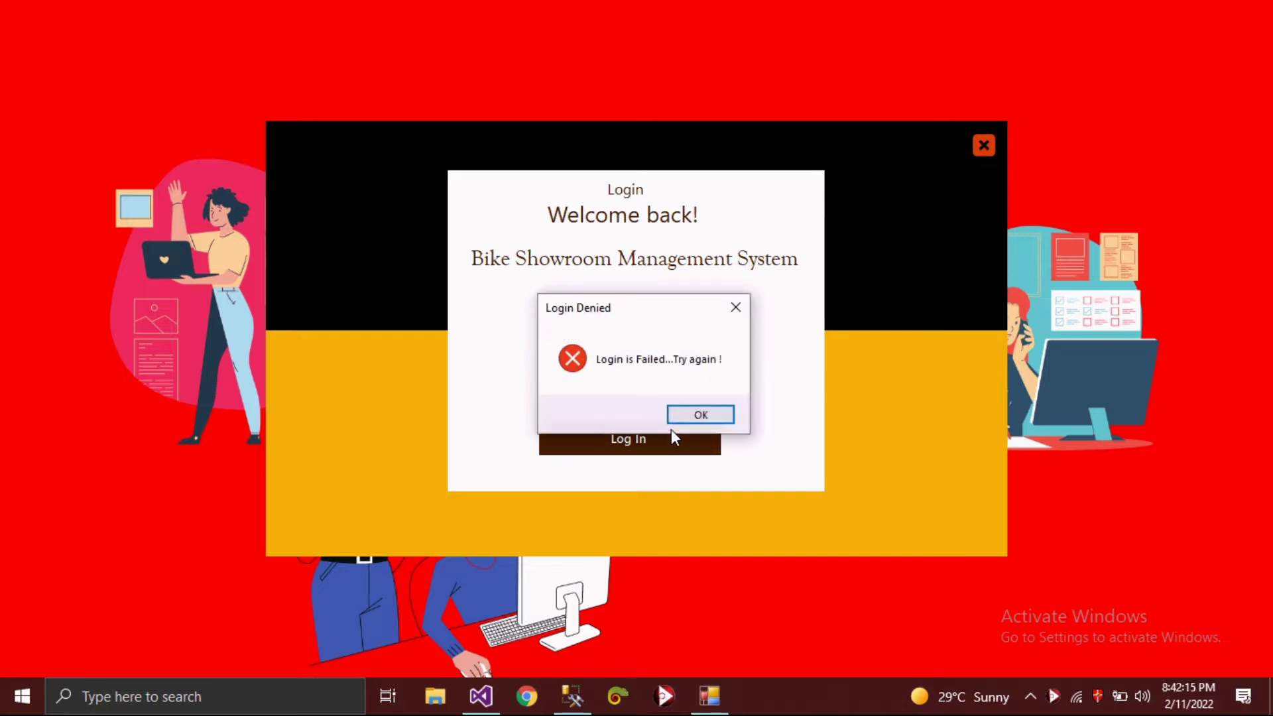
# - Dismiss Login Denied and retry the admin credentials until the dashboard opens
pyautogui.click(697, 415)
pyautogui.write('admin')
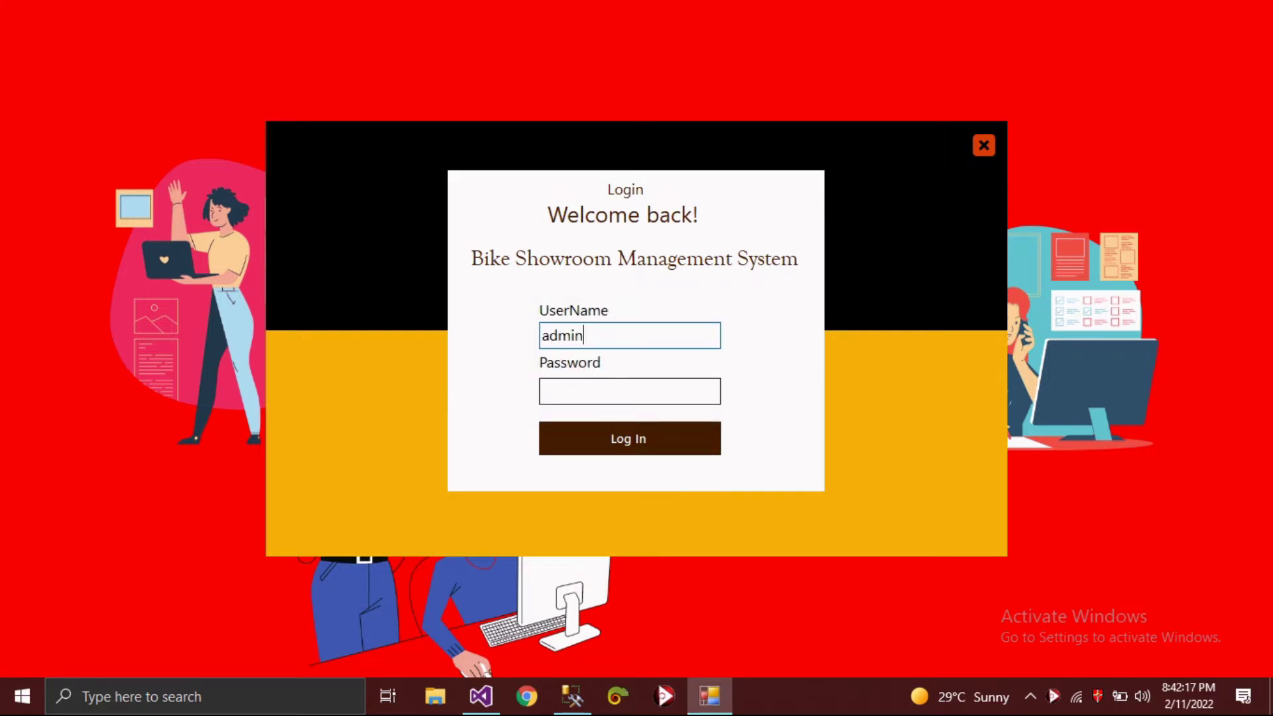
pyautogui.press('Tab')
pyautogui.write('adm')
pyautogui.press('Return')
pyautogui.click(696, 414)
pyautogui.write('adm')
pyautogui.press('Tab')
pyautogui.write('adm')
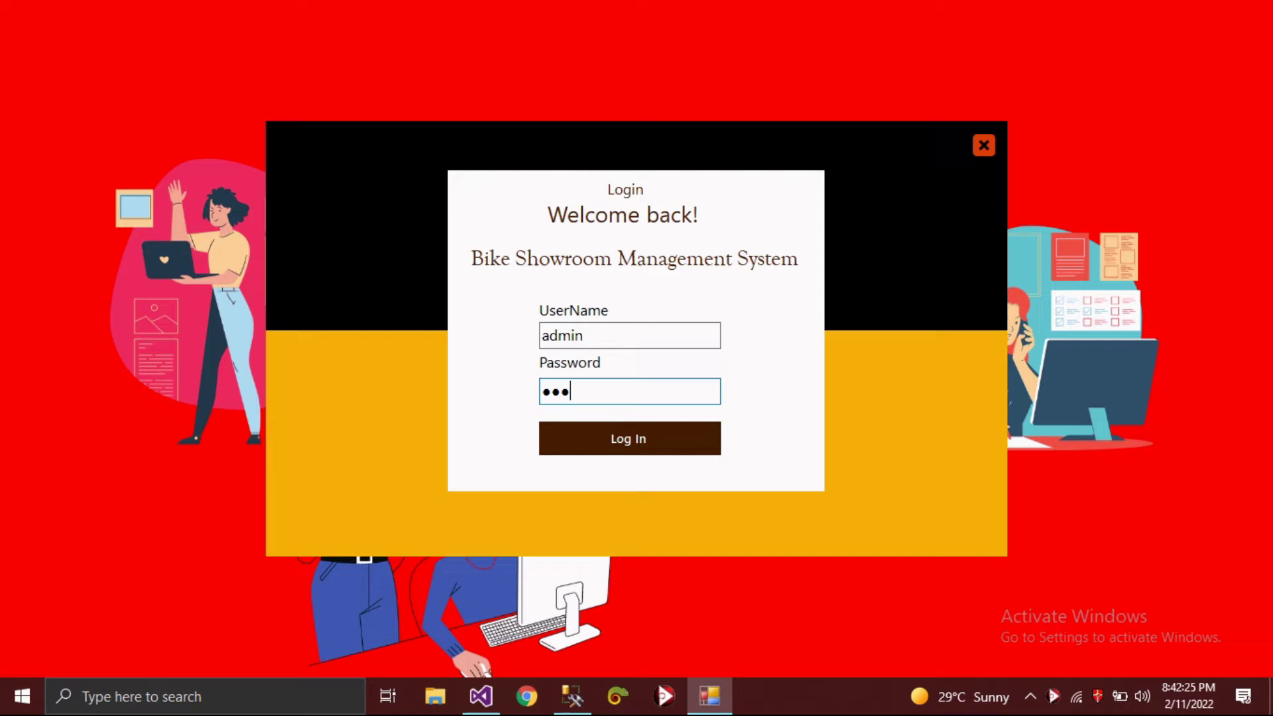
pyautogui.press('Return')
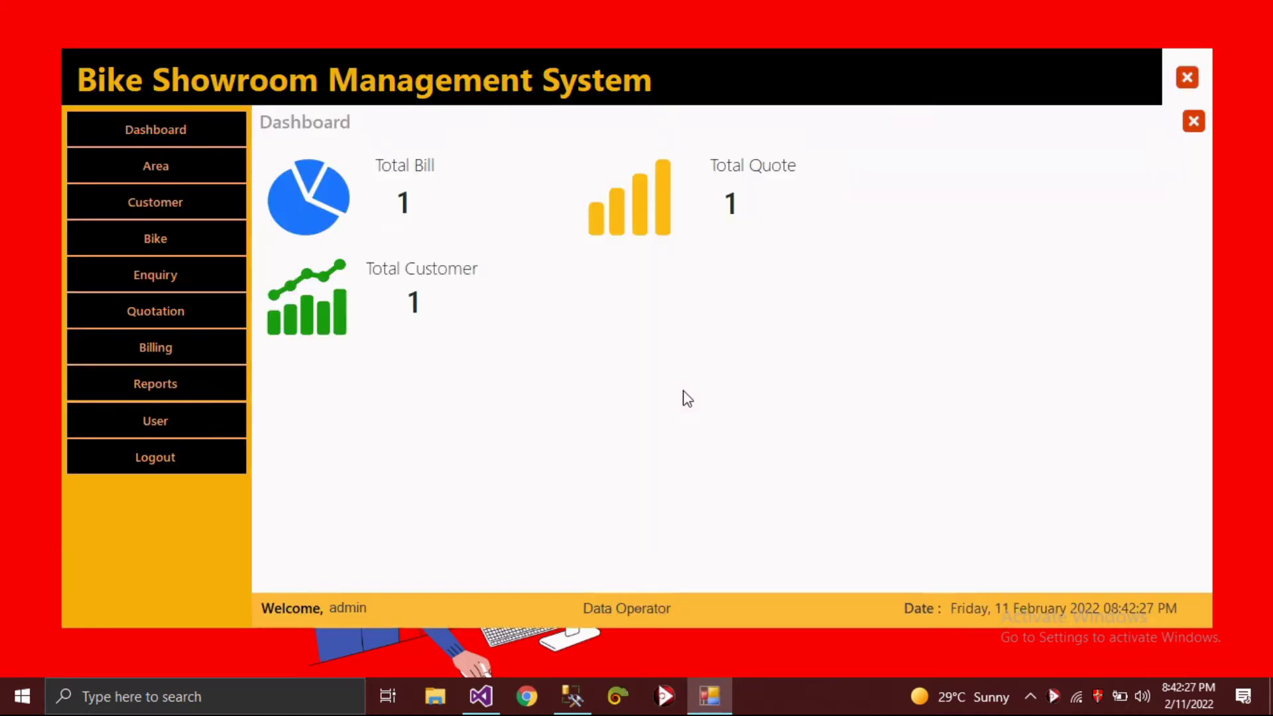
# - Add the area Virar with covering area Virar(E) and save it
pyautogui.click(184, 124)
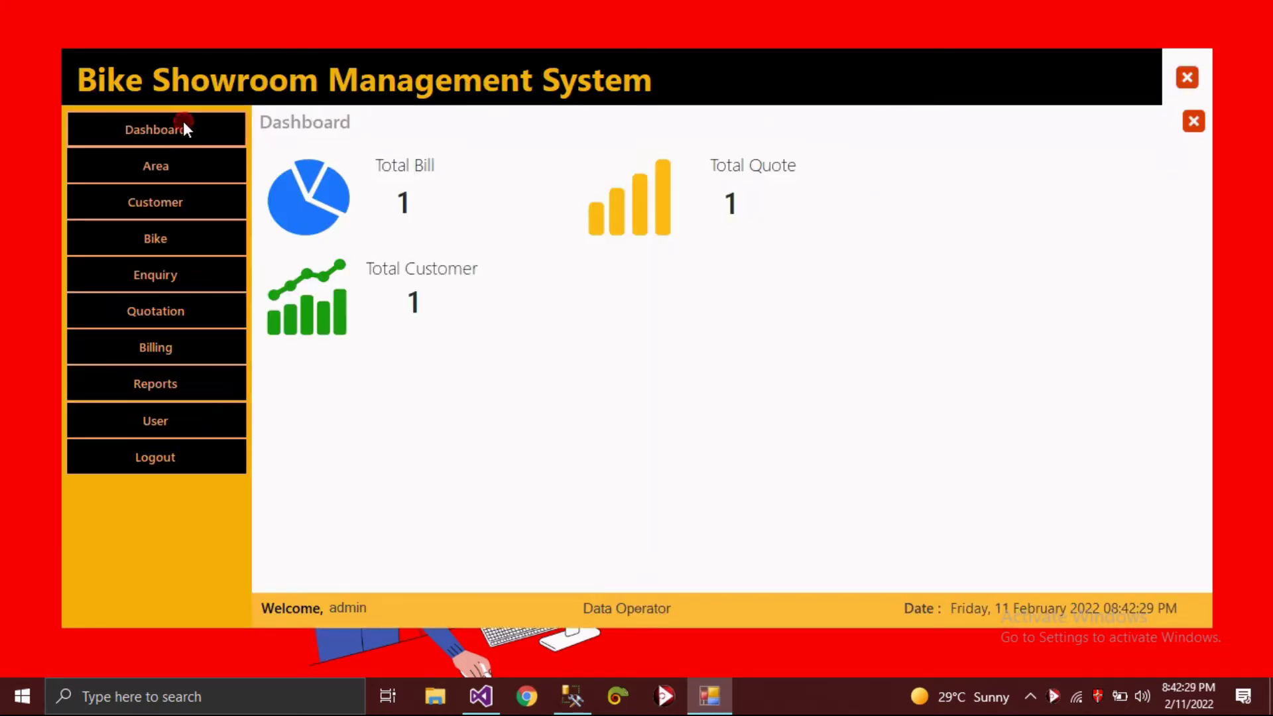
pyautogui.click(169, 165)
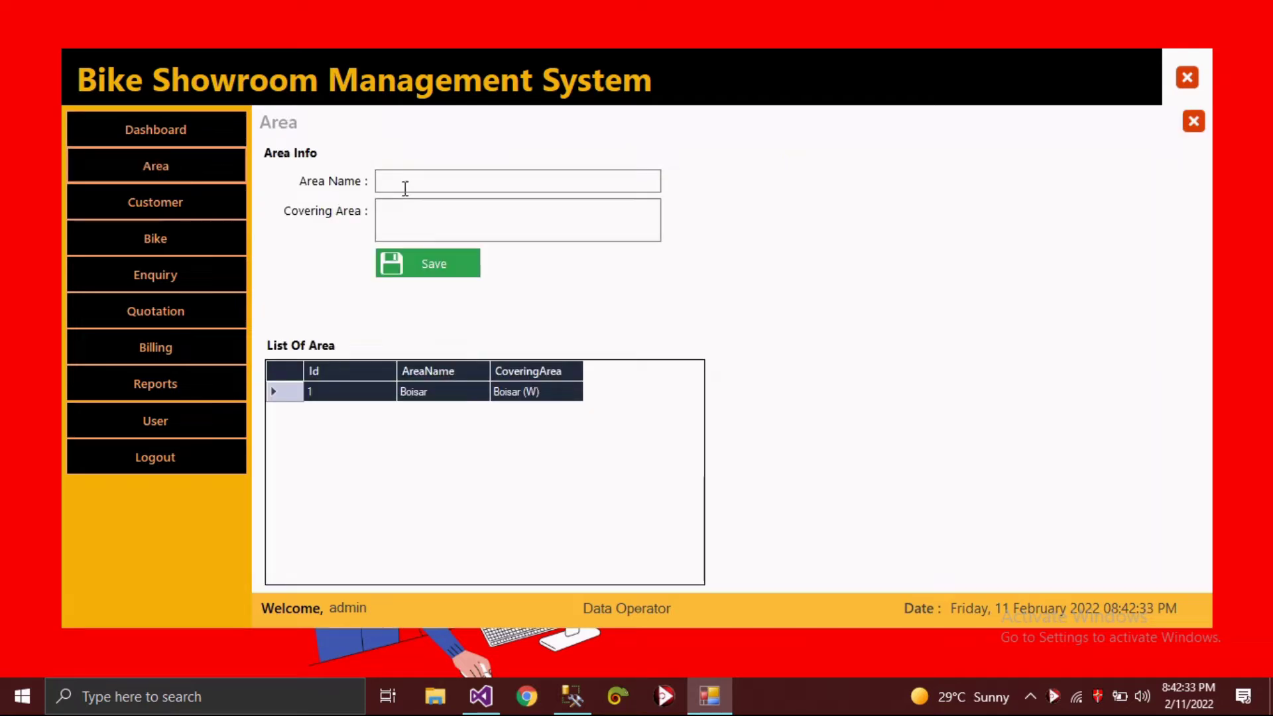
pyautogui.click(427, 180)
pyautogui.write('Virar')
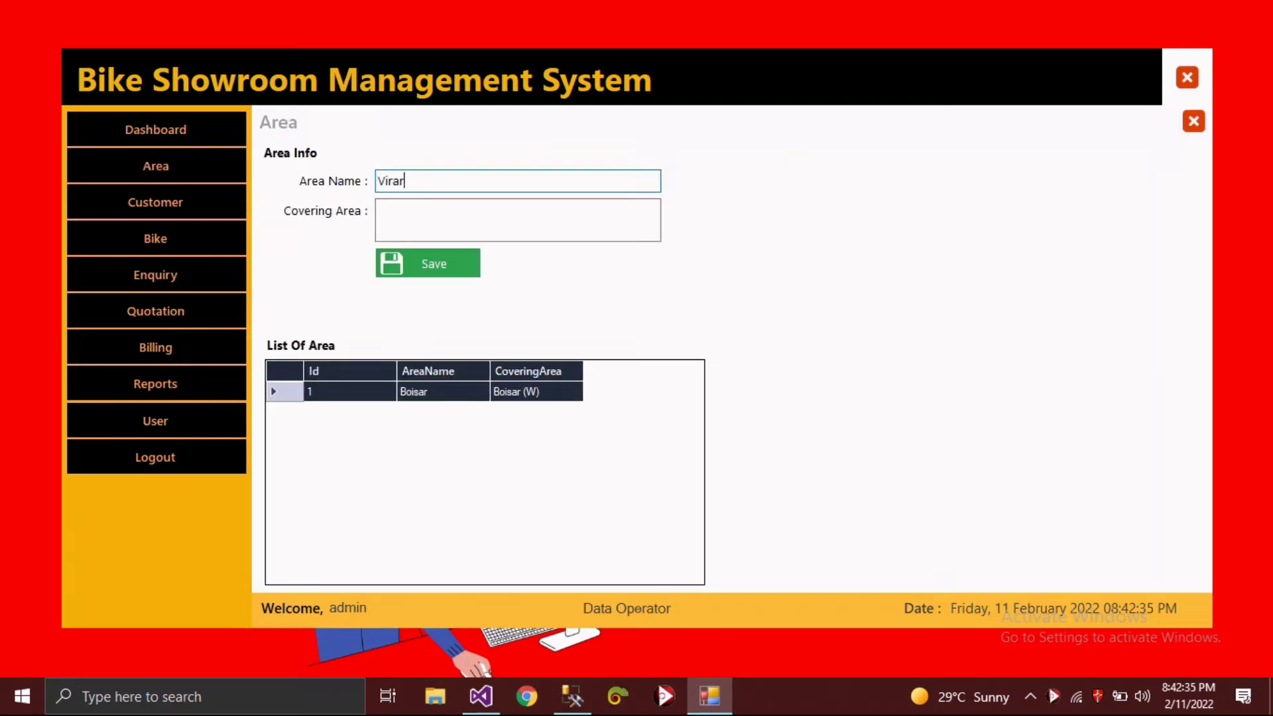
pyautogui.press('Tab')
pyautogui.write('Vira')
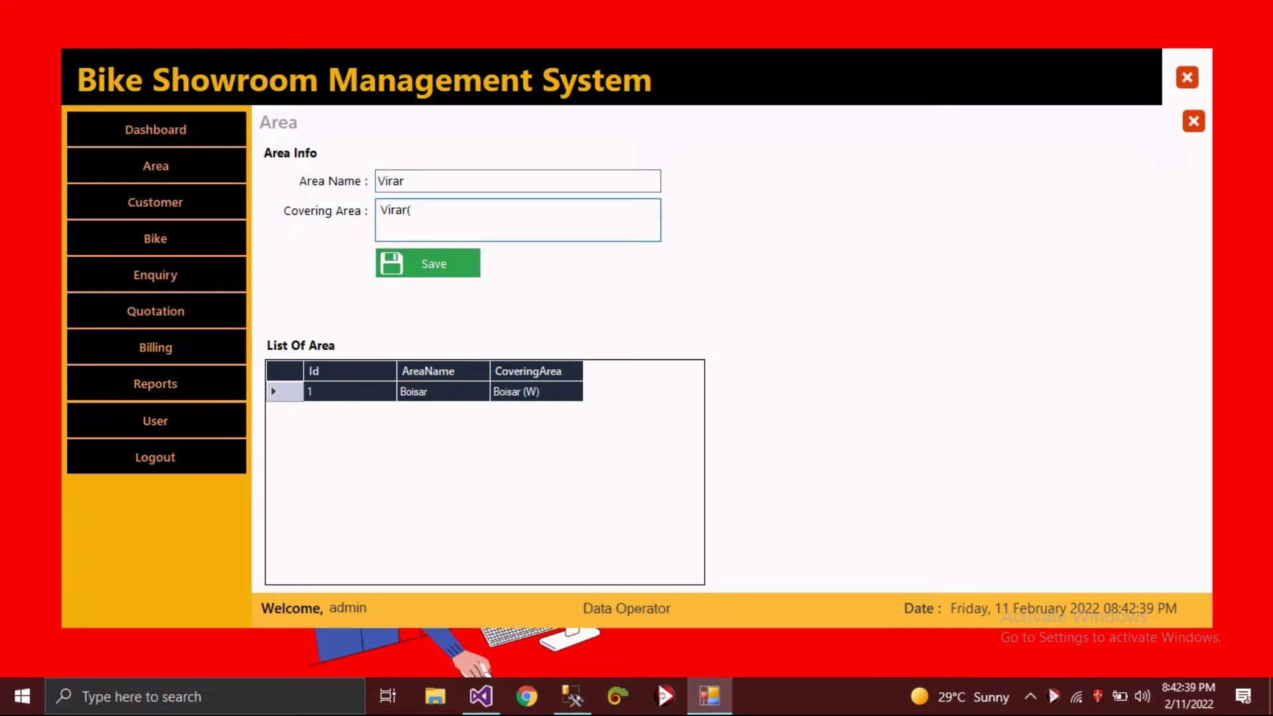
pyautogui.write('r(E)')
pyautogui.press('Tab')
pyautogui.press('Return')
pyautogui.press('Return')
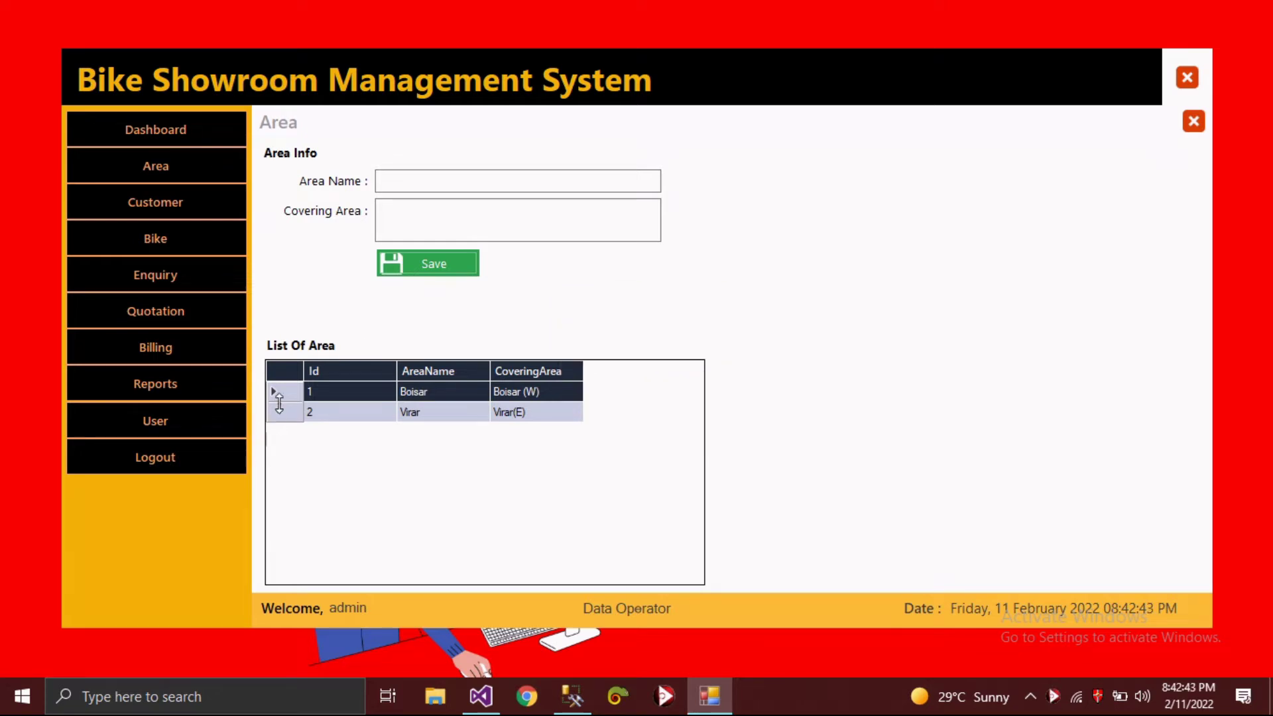
# - Change Boisar's covering area from Boisar (W) to Boisar (E) and update it
pyautogui.click(279, 400)
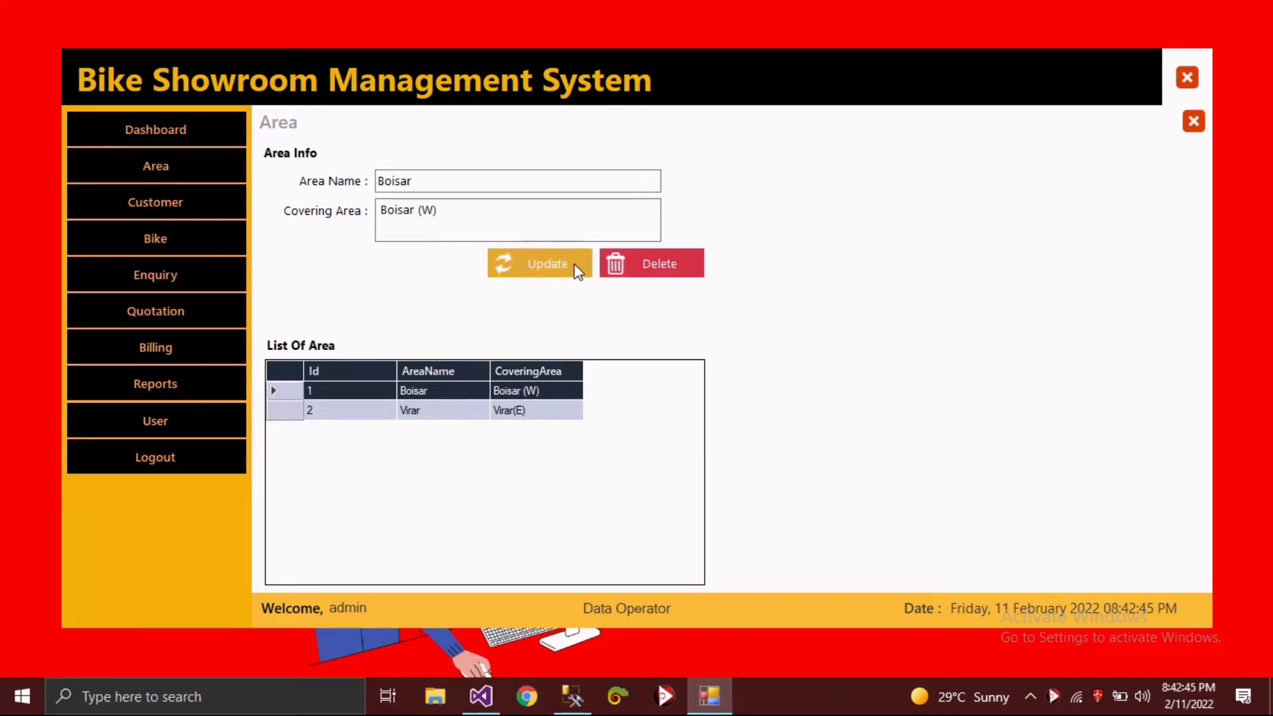
pyautogui.click(475, 207)
pyautogui.doubleClick(429, 210)
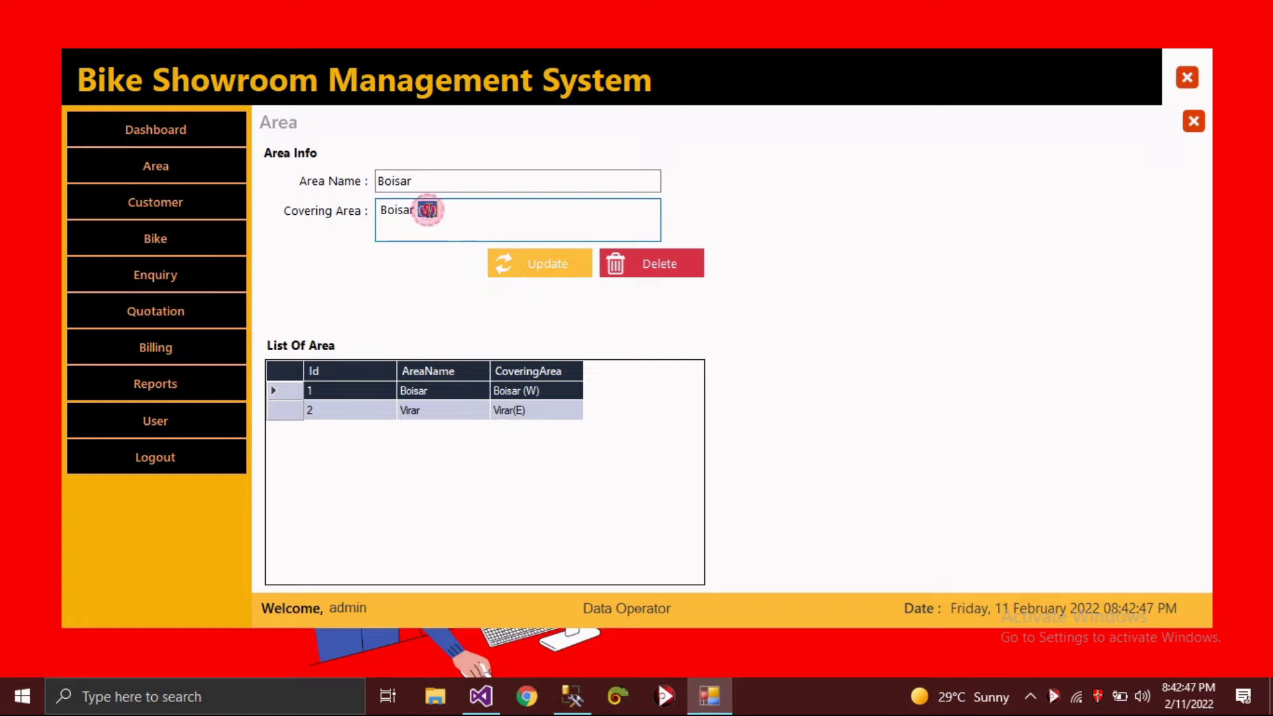
pyautogui.write('(E')
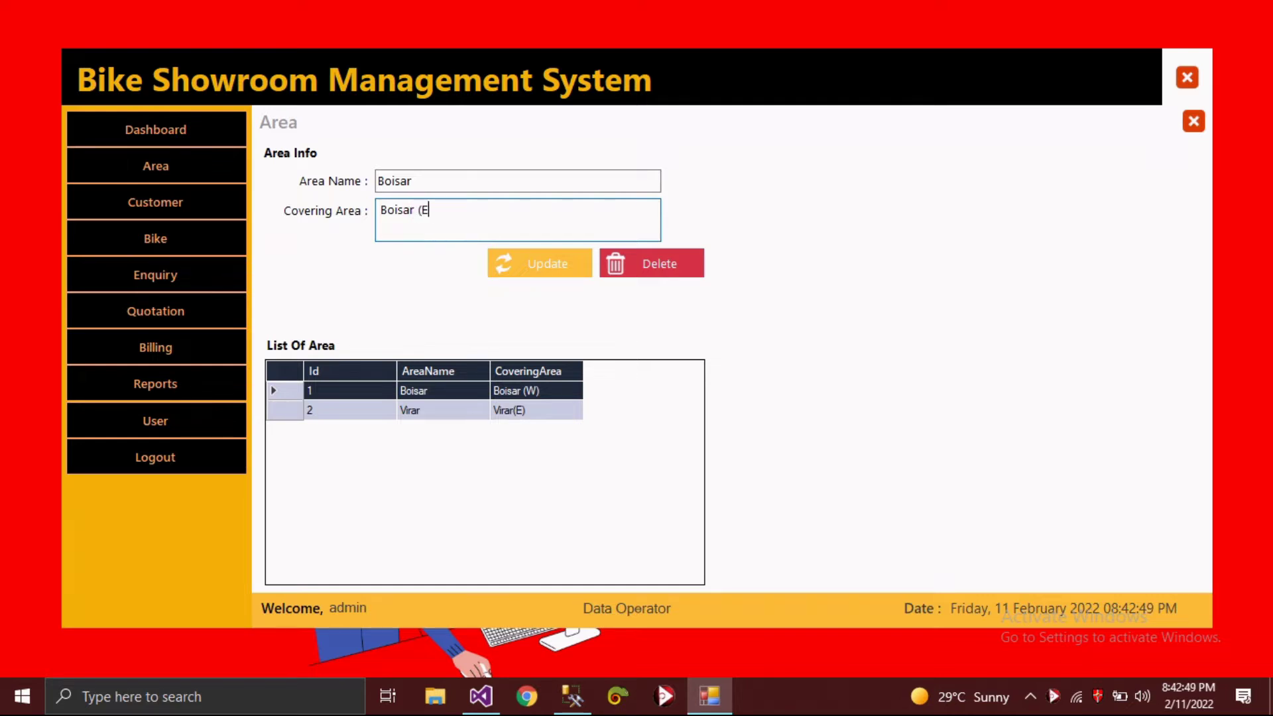
pyautogui.write('(')
pyautogui.write(')')
pyautogui.click(508, 258)
pyautogui.click(690, 416)
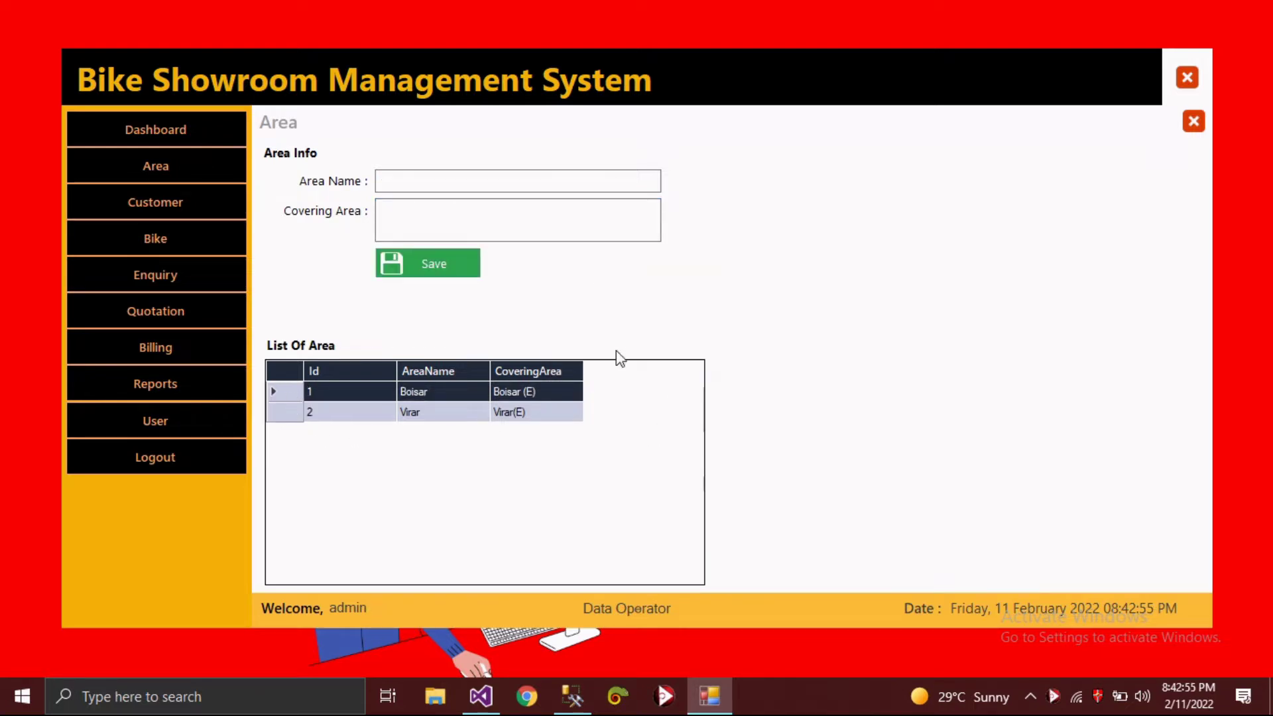
# - Save new customer CUST-2 with the customer's name, e-mail and contact number
pyautogui.click(179, 204)
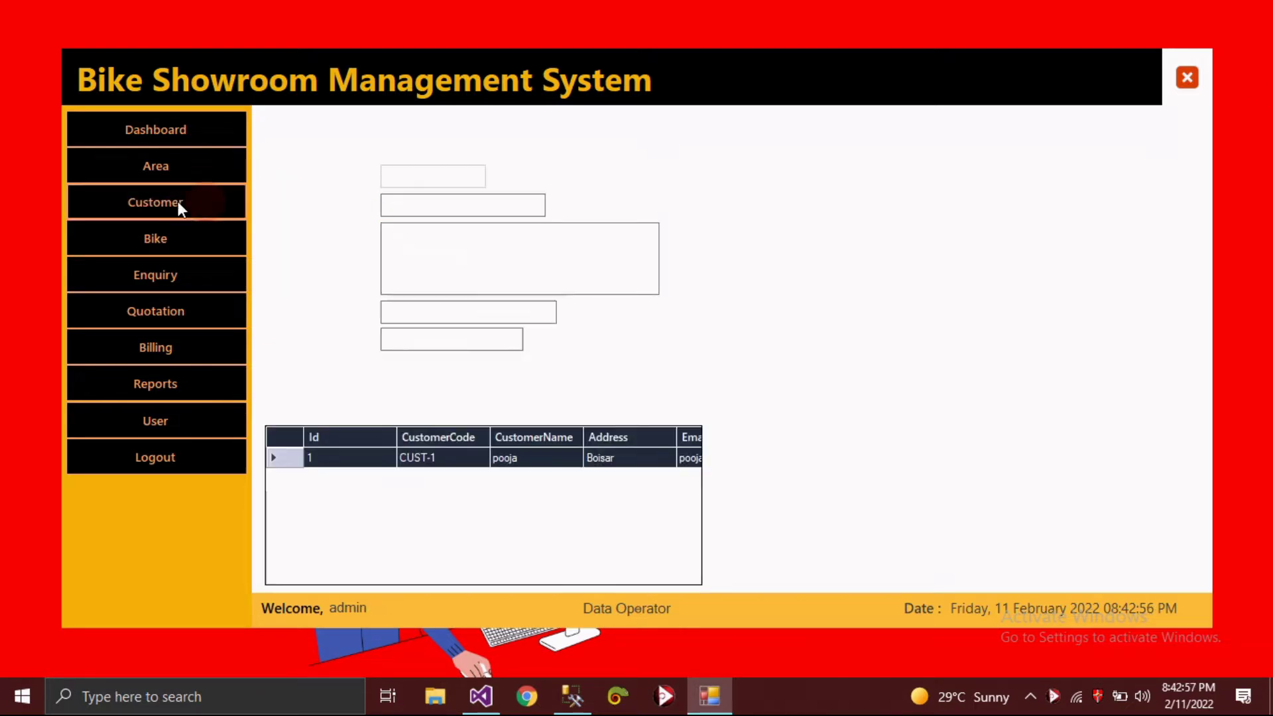
pyautogui.click(412, 208)
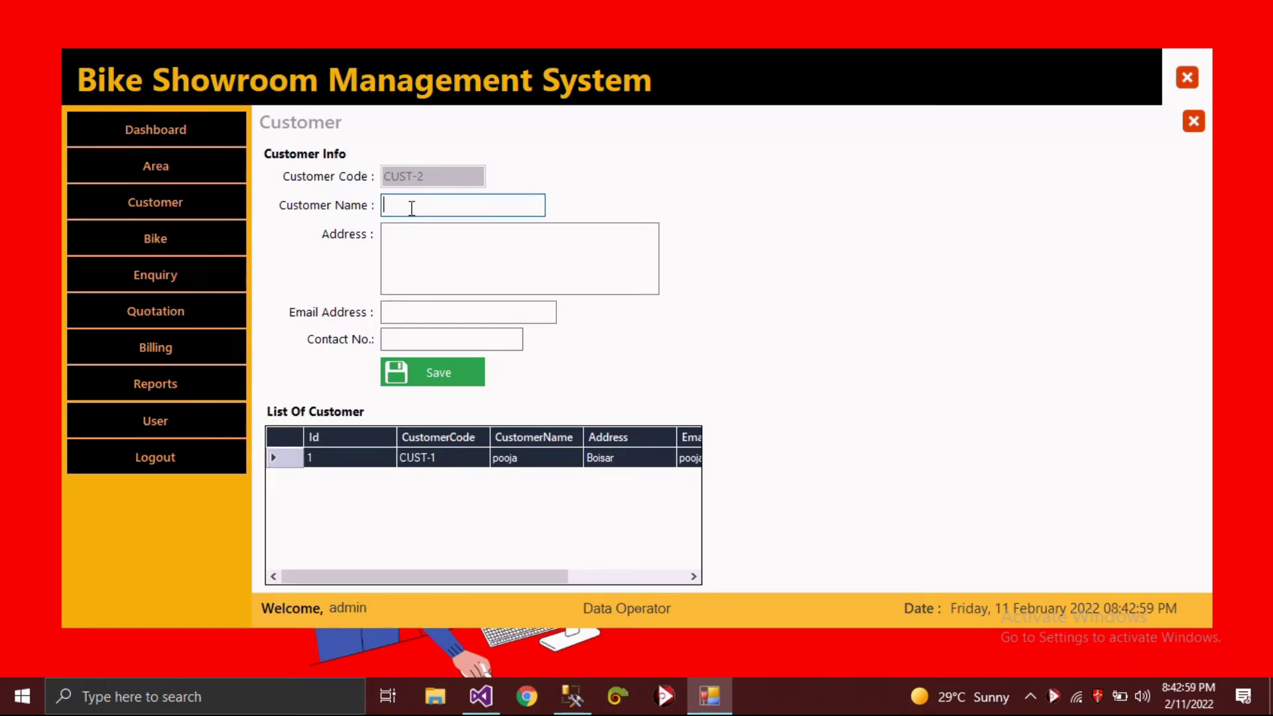
pyautogui.write('XYZ')
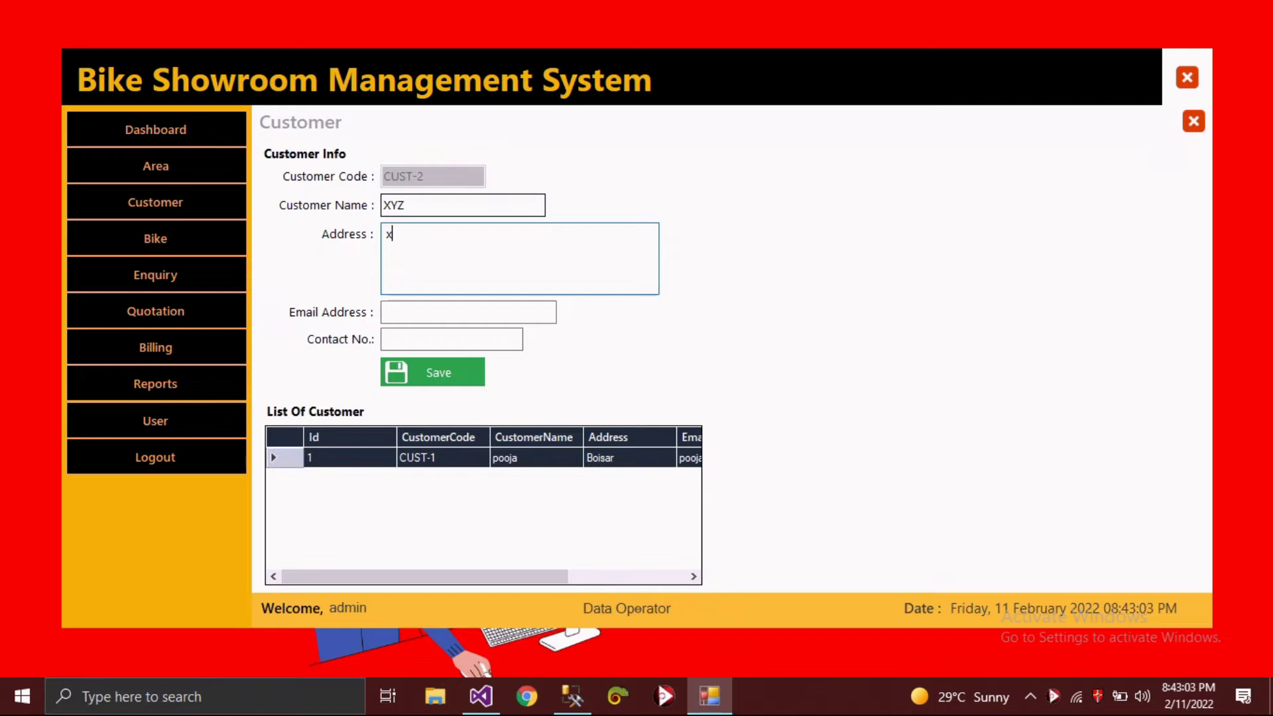
pyautogui.write('z')
pyautogui.press('Tab')
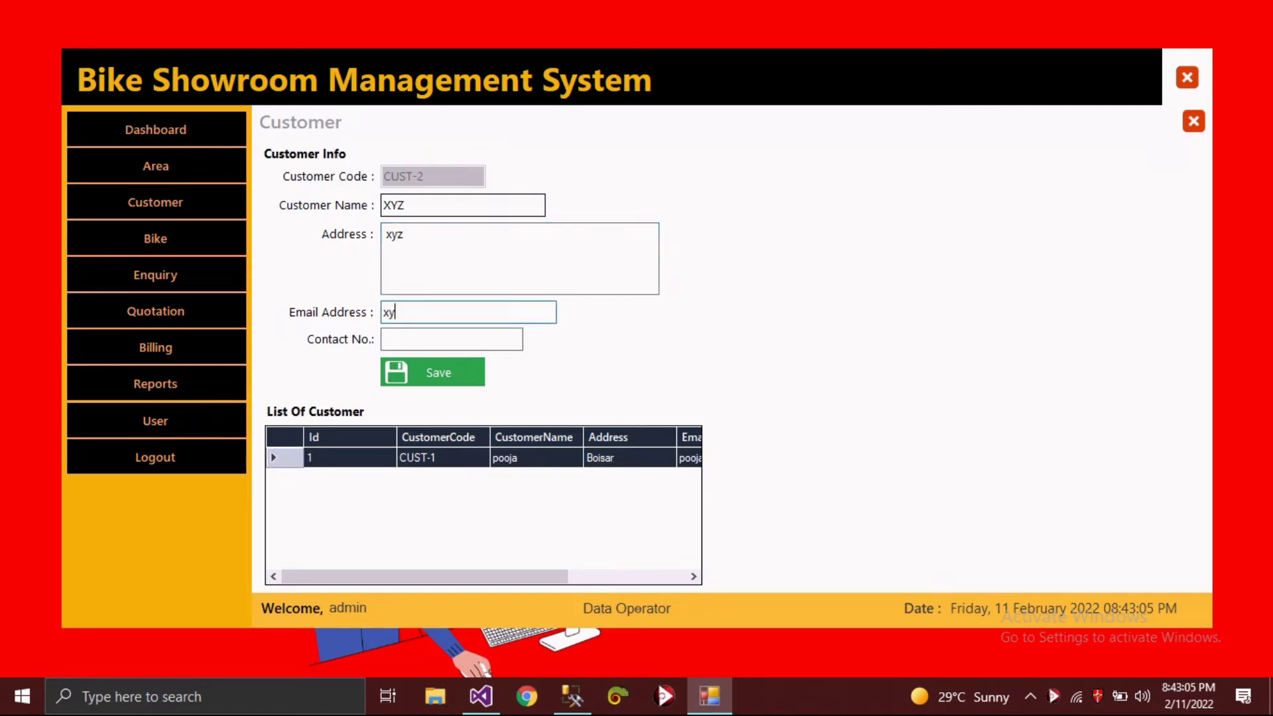
pyautogui.press('Tab')
pyautogui.write('9876532')
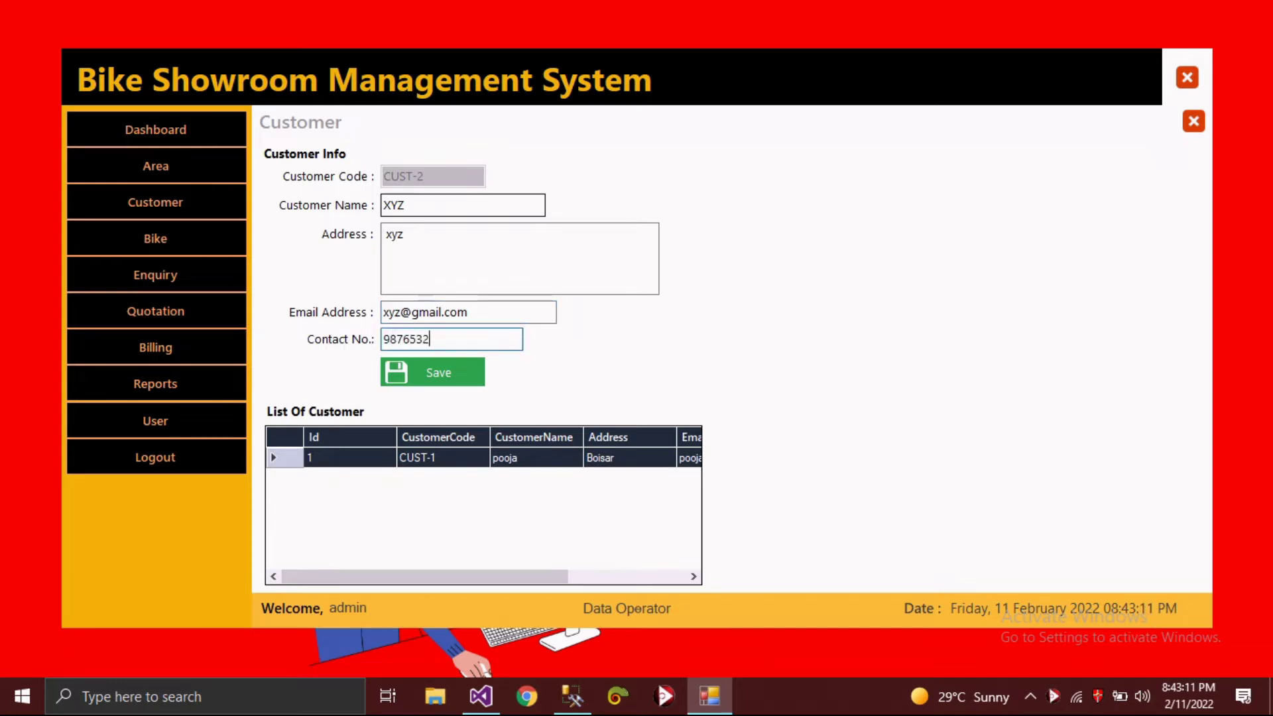
pyautogui.write('10')
pyautogui.press('Tab')
pyautogui.press('Return')
pyautogui.press('Return')
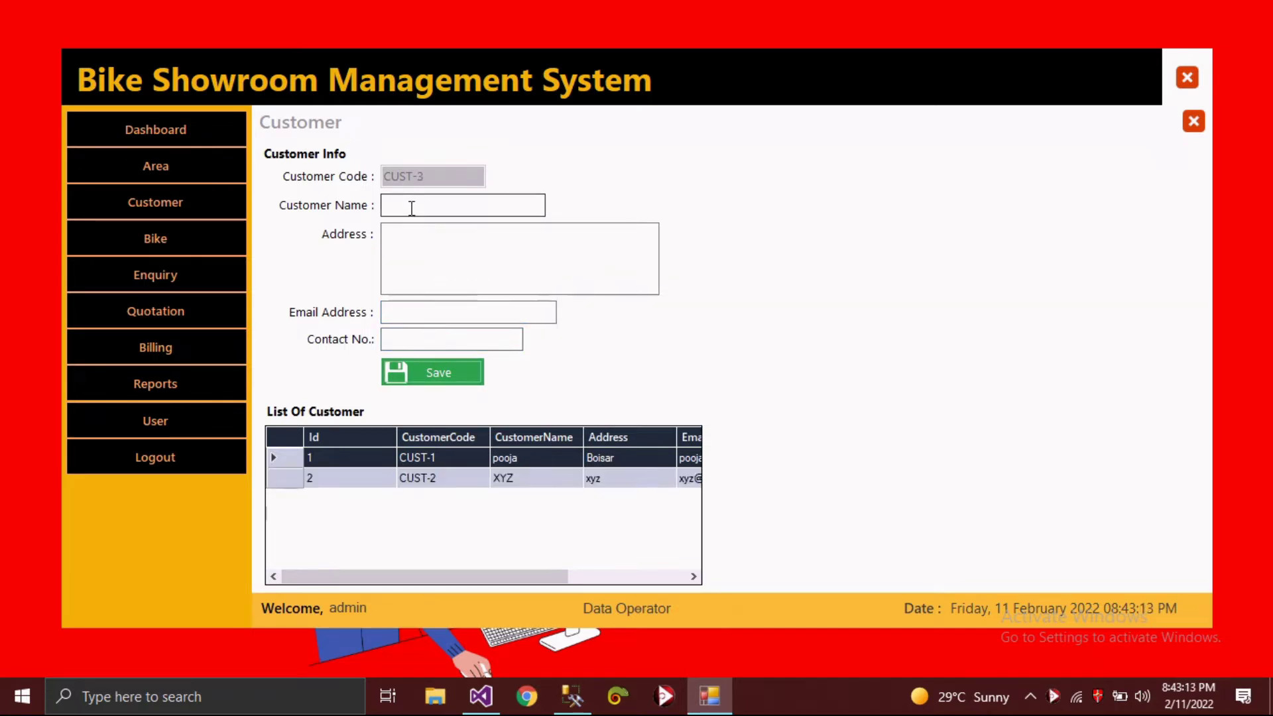
# - Select CUST-2 in the customer grid and update its record
pyautogui.moveTo(336, 576); pyautogui.dragTo(282, 593)
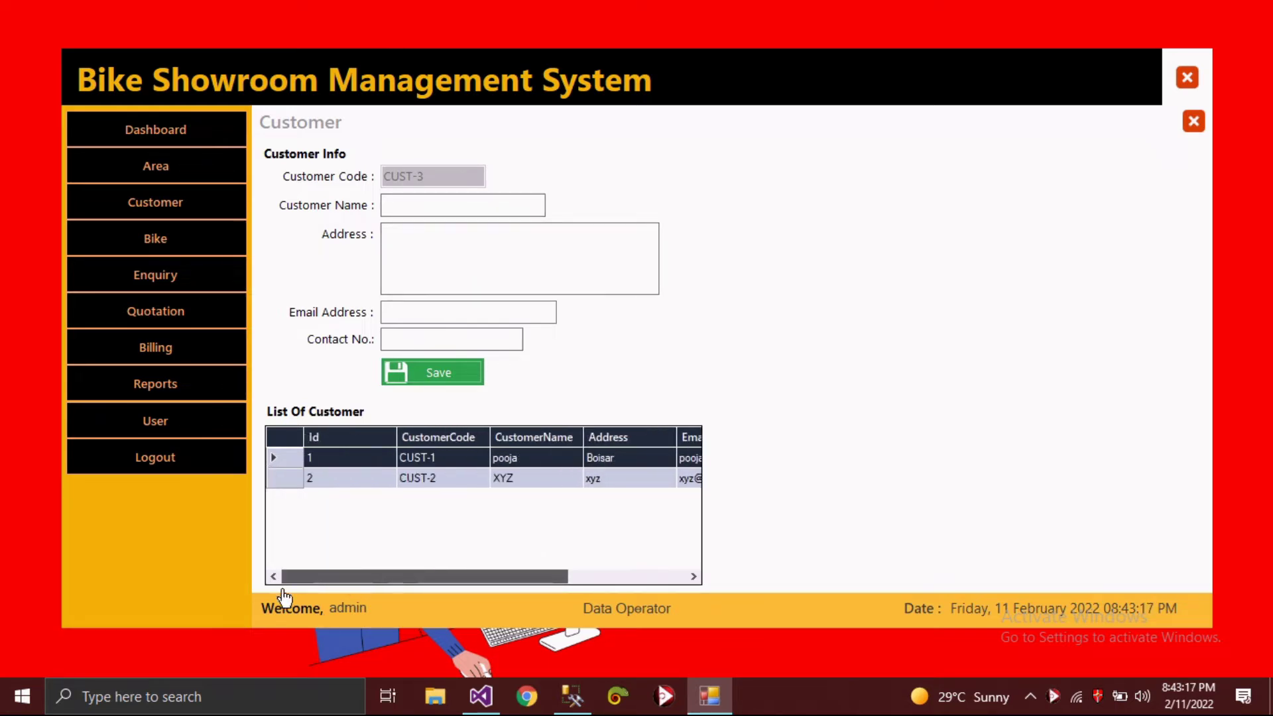
pyautogui.click(289, 482)
pyautogui.click(529, 371)
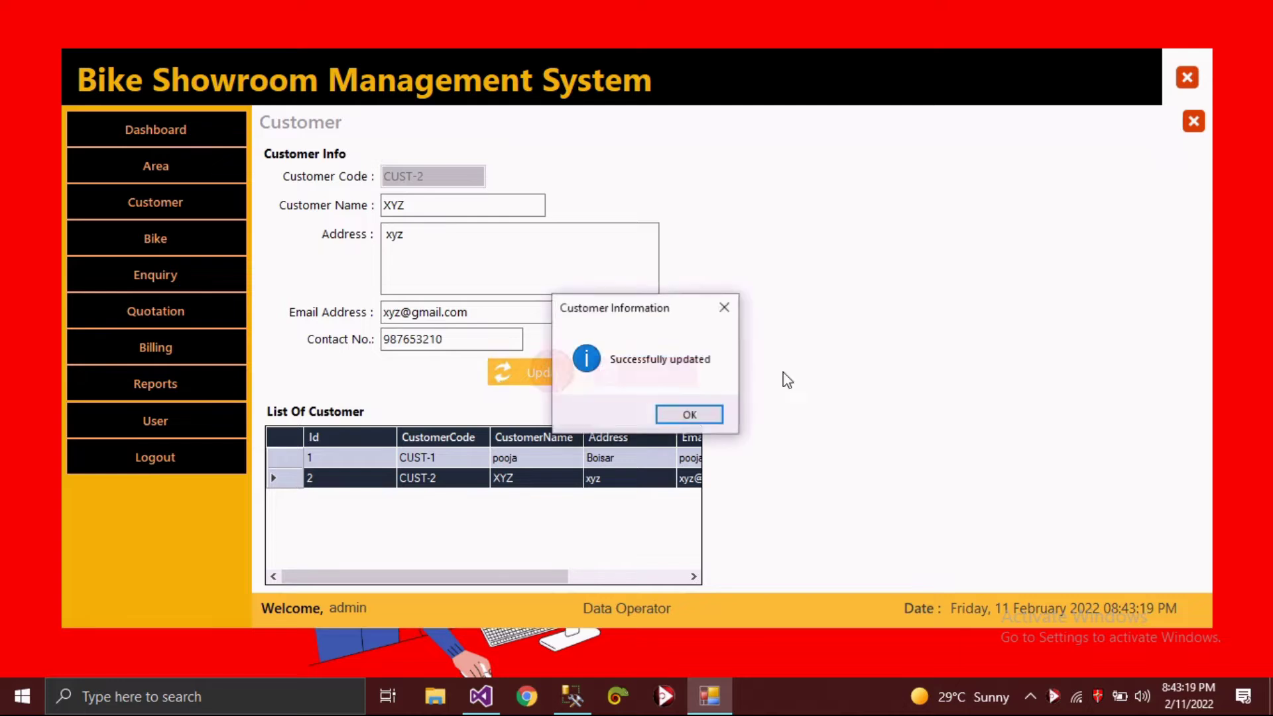
pyautogui.click(714, 414)
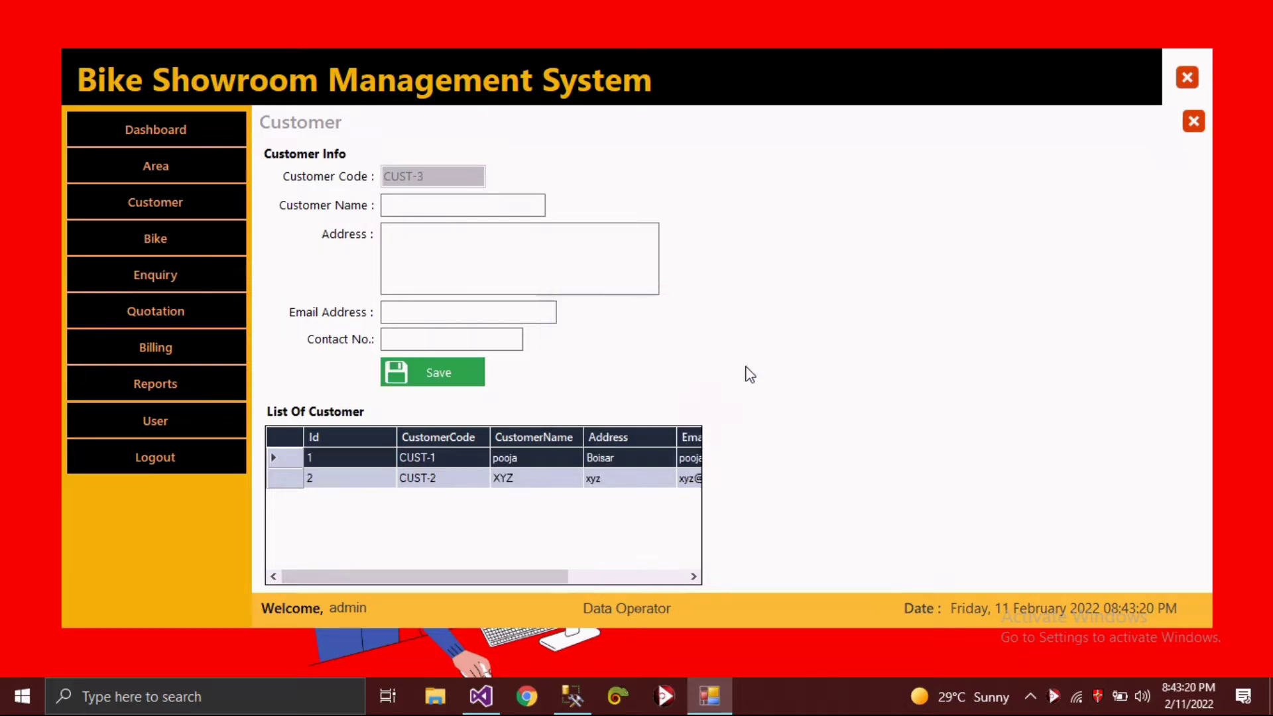
# - Enter bike model R150 with Flat-twin engine, price 235000 and colour RED
pyautogui.click(188, 239)
pyautogui.click(446, 181)
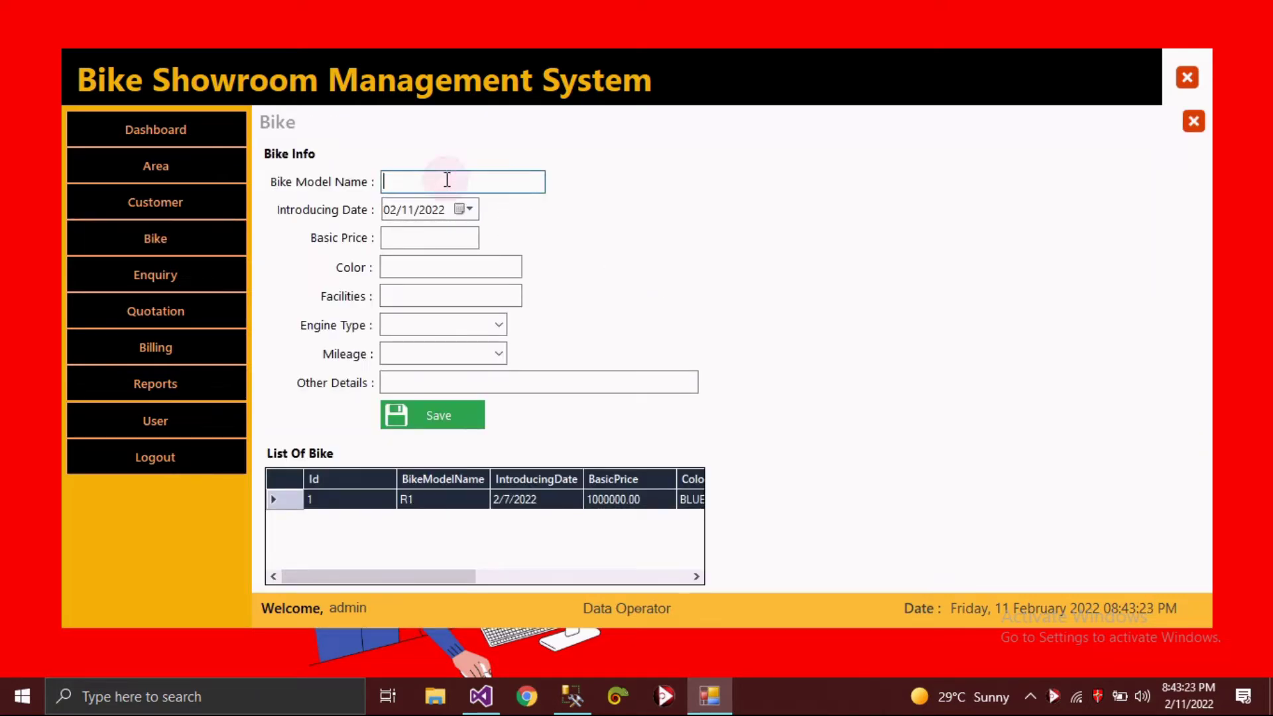
pyautogui.write('Y')
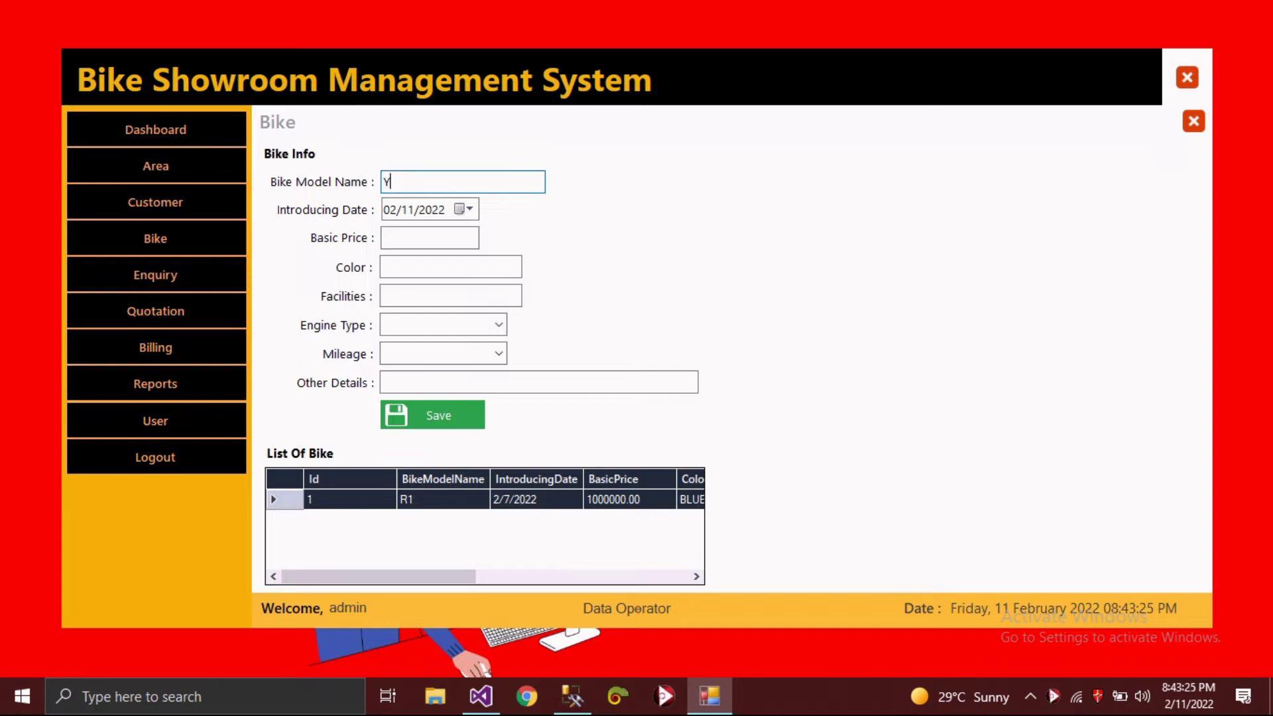
pyautogui.write('1')
pyautogui.press('Tab')
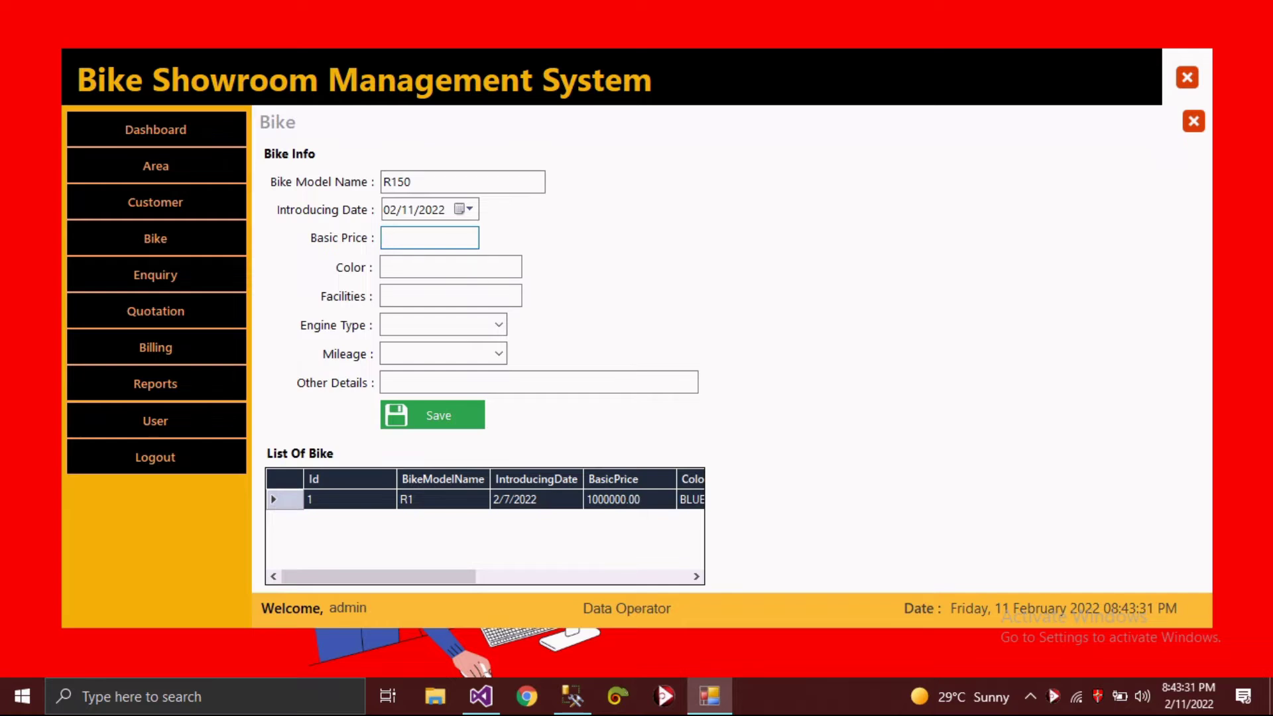
pyautogui.click(498, 325)
pyautogui.click(424, 377)
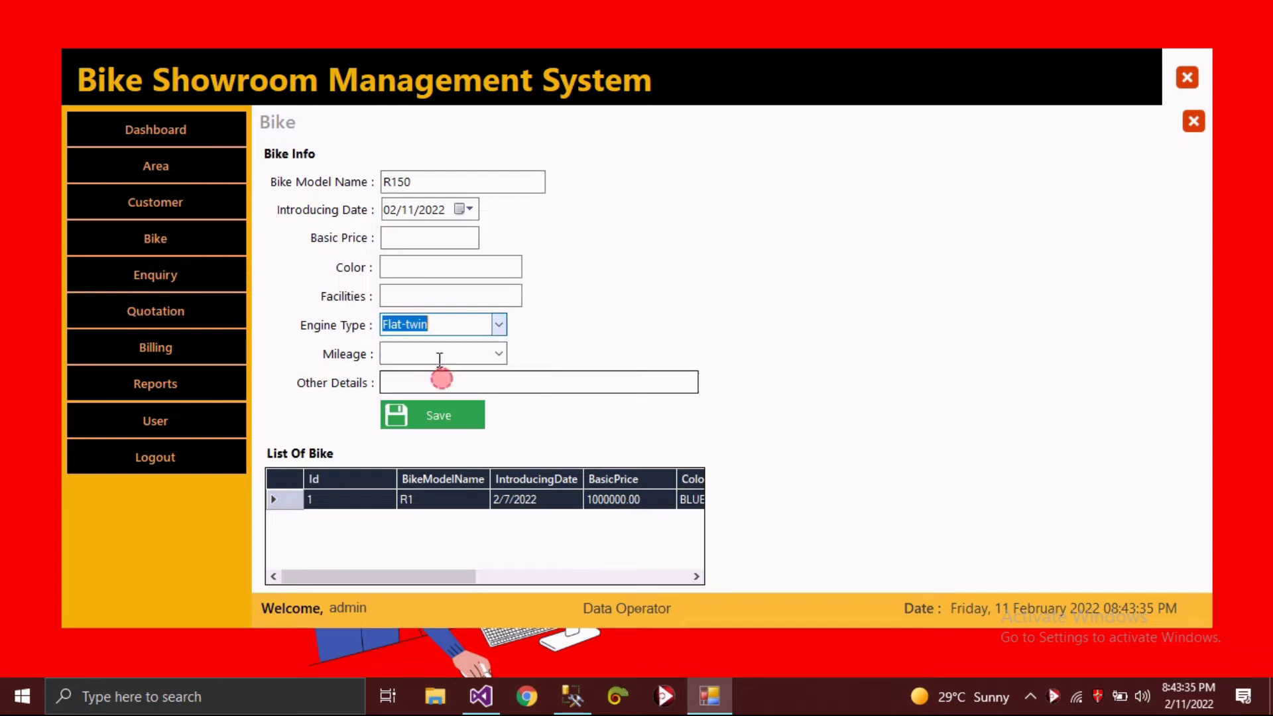
pyautogui.click(430, 240)
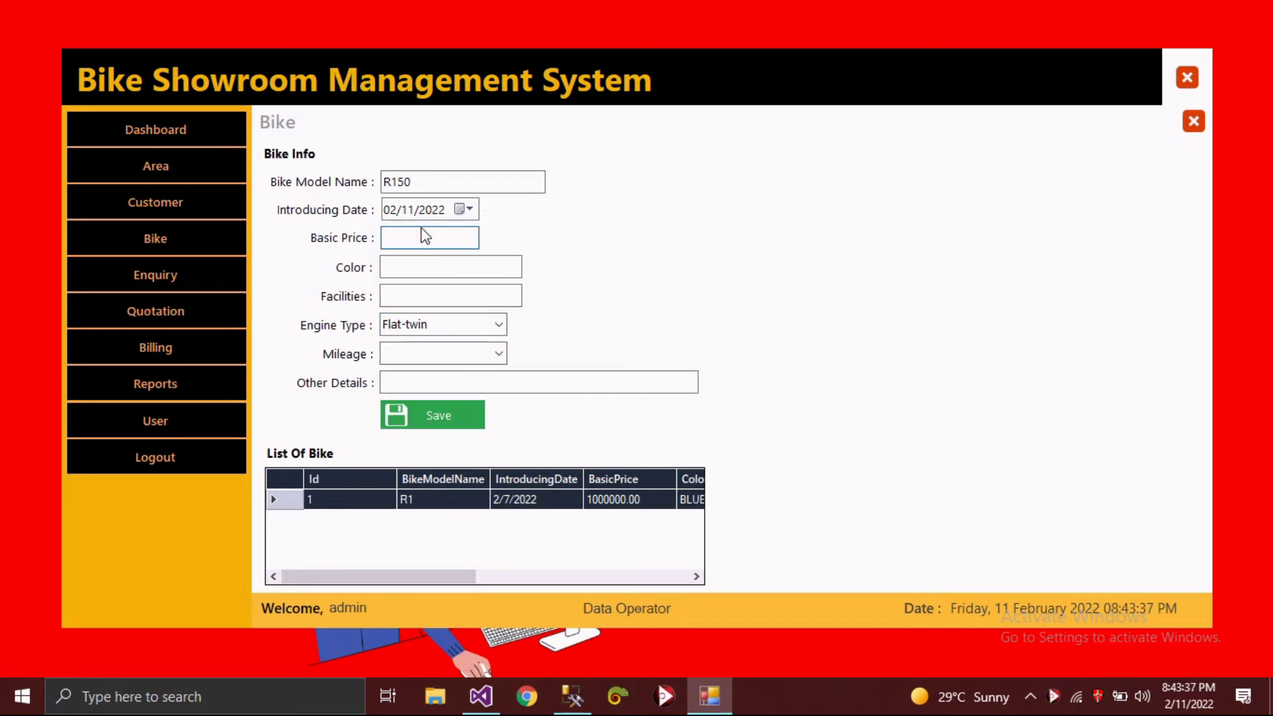
pyautogui.write('2350')
pyautogui.write('00p')
pyautogui.write('REA')
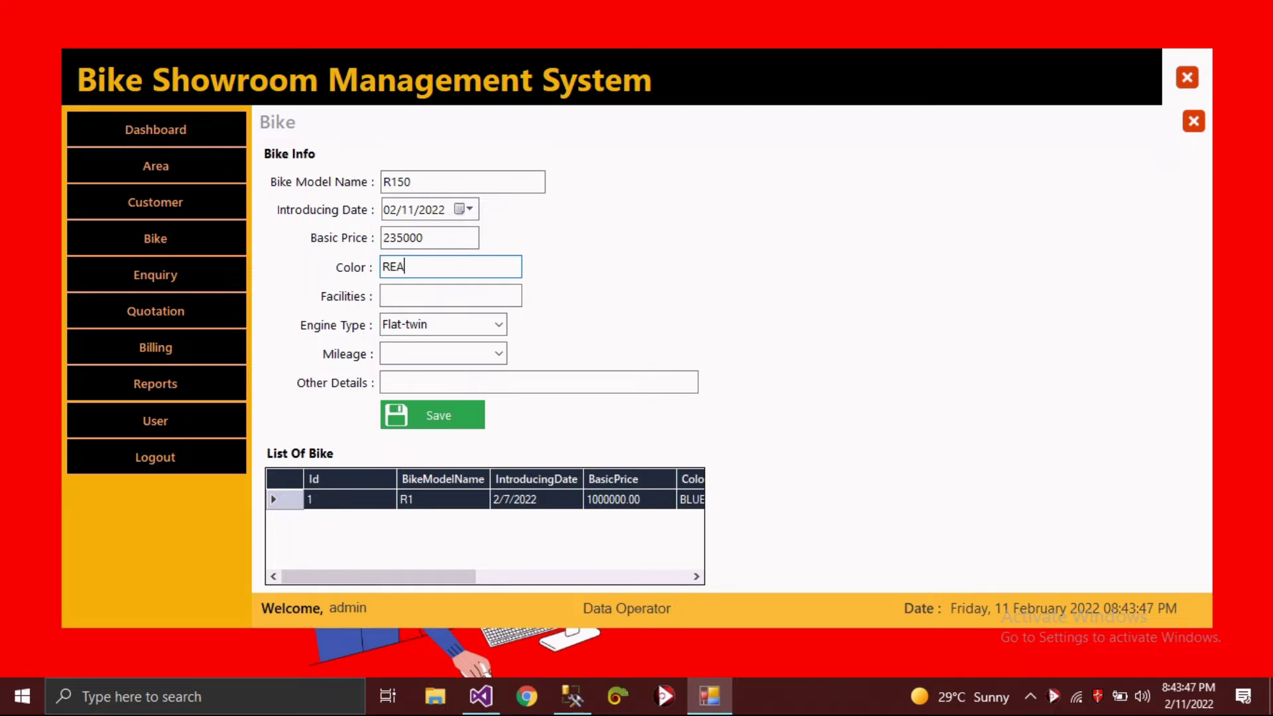
pyautogui.press('Tab')
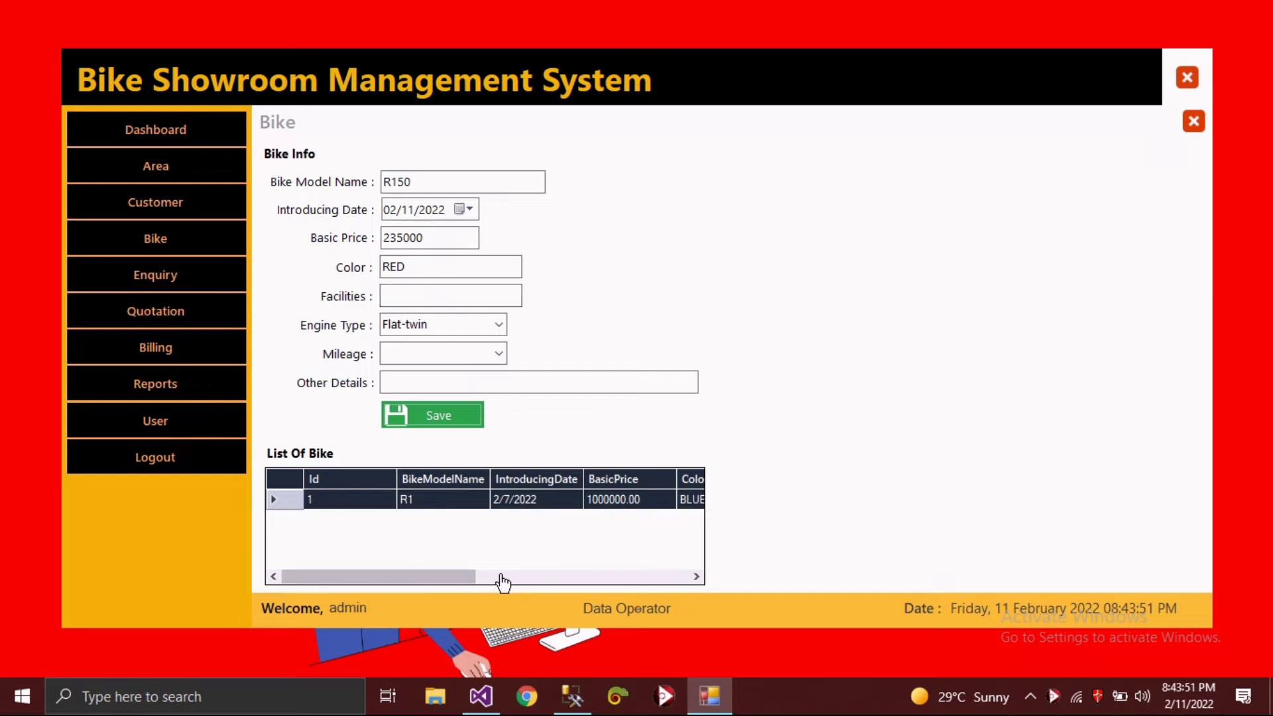
pyautogui.click(500, 578)
# - Add facilities, 50 kmpl mileage and details SPORT BIKE, then save the R150 bike
pyautogui.click(419, 291)
pyautogui.write('ABC')
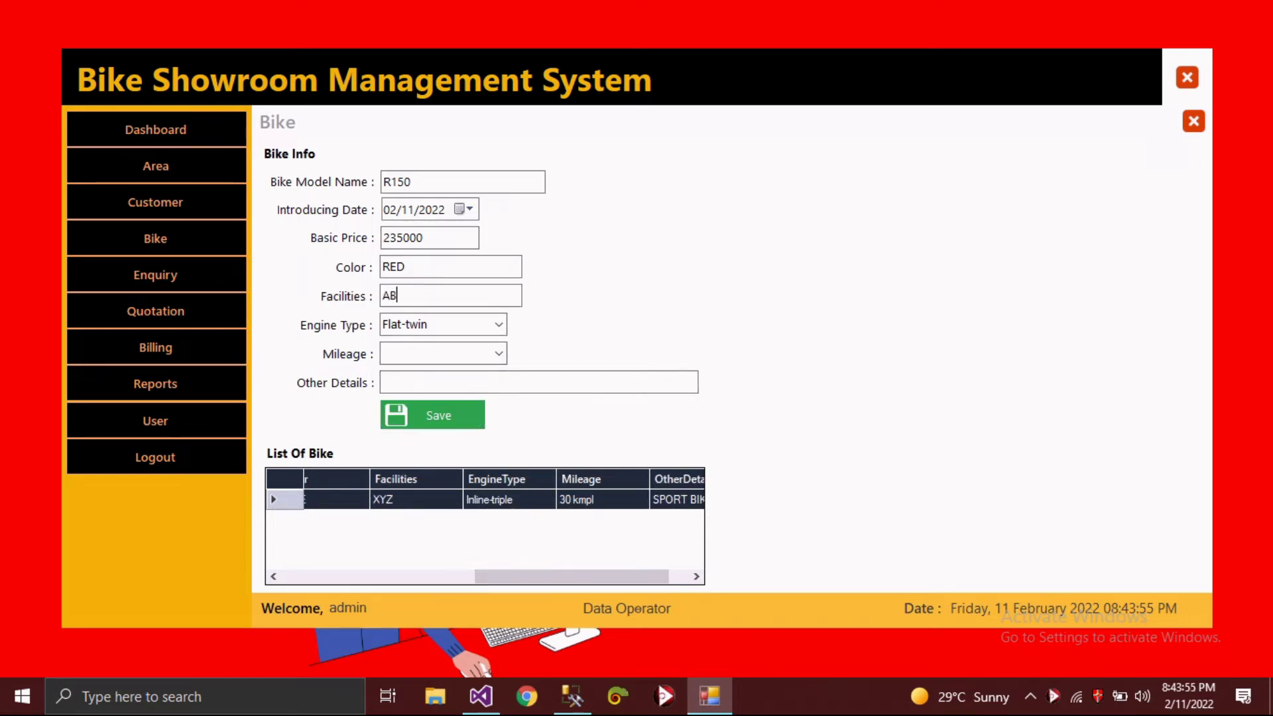
pyautogui.click(499, 354)
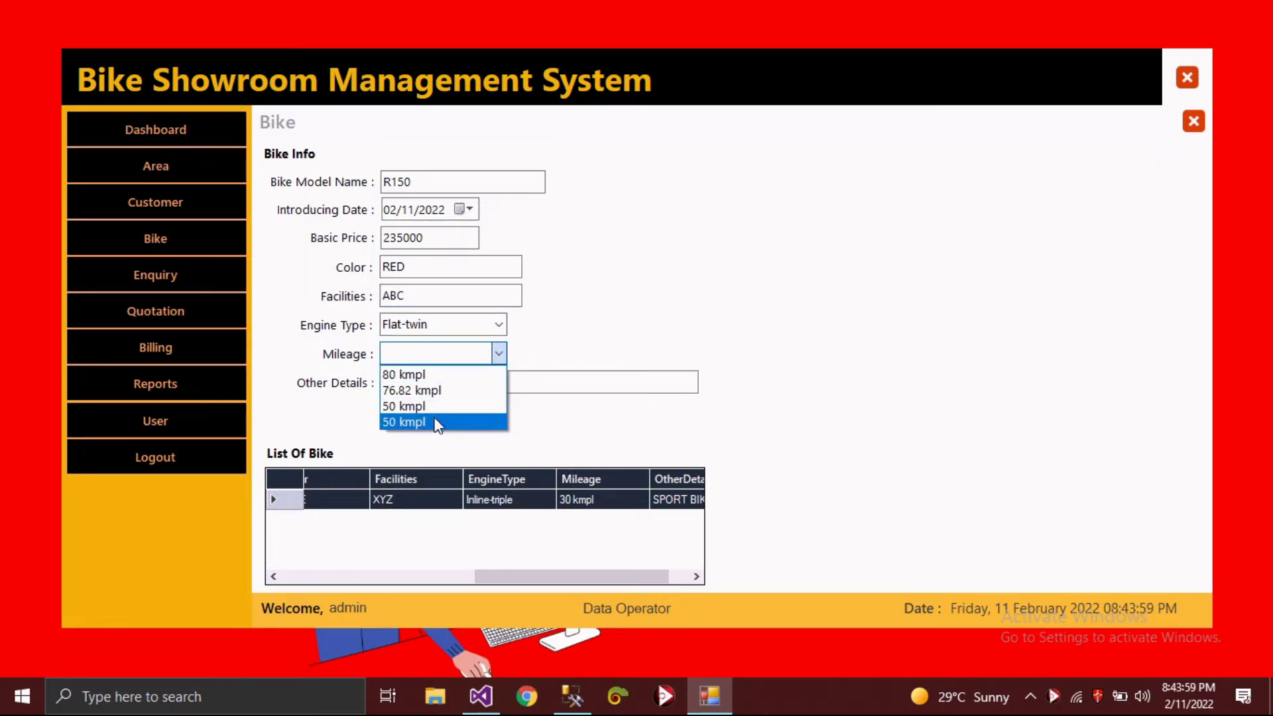
pyautogui.click(434, 422)
pyautogui.click(440, 379)
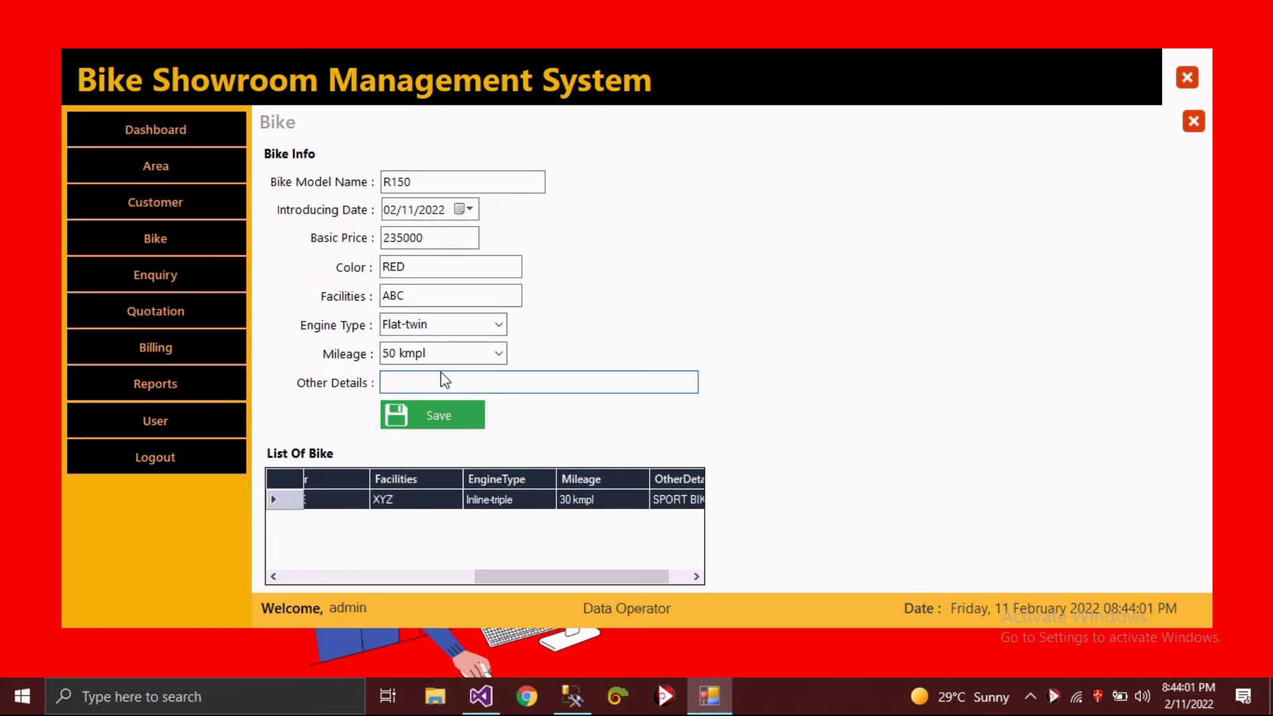
pyautogui.write('SPORT BIKE')
pyautogui.click(439, 415)
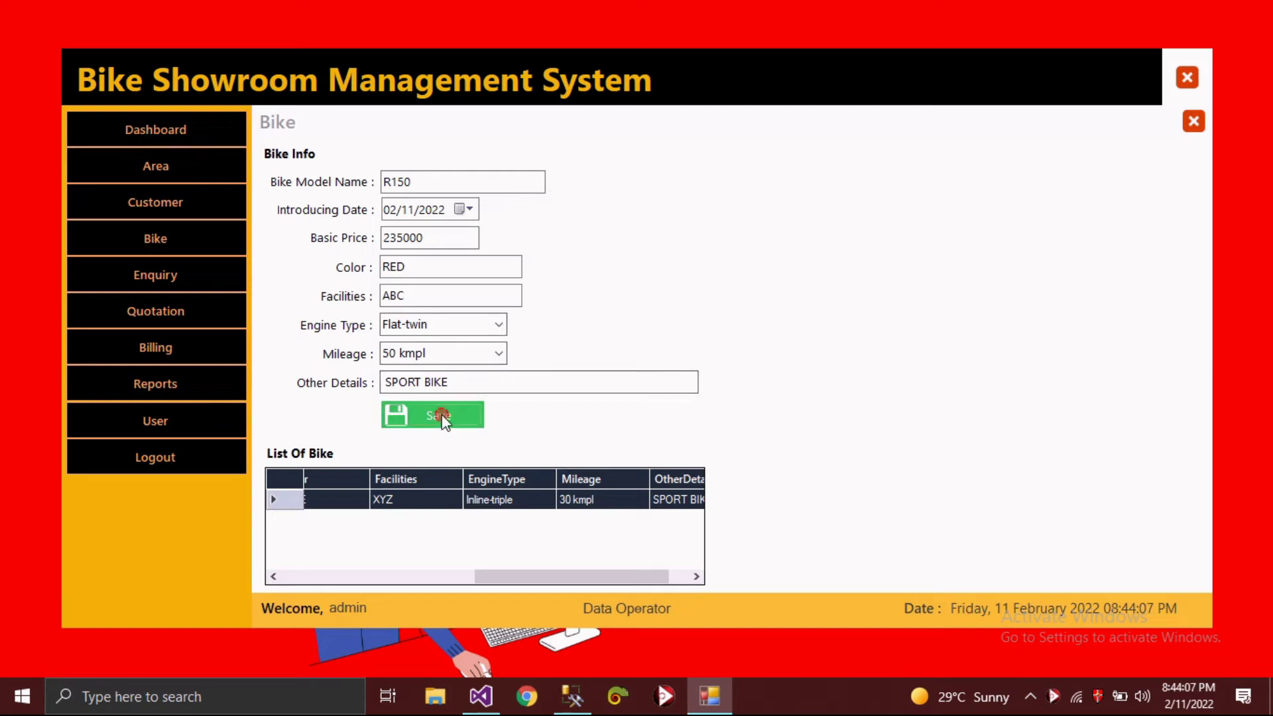
pyautogui.click(682, 415)
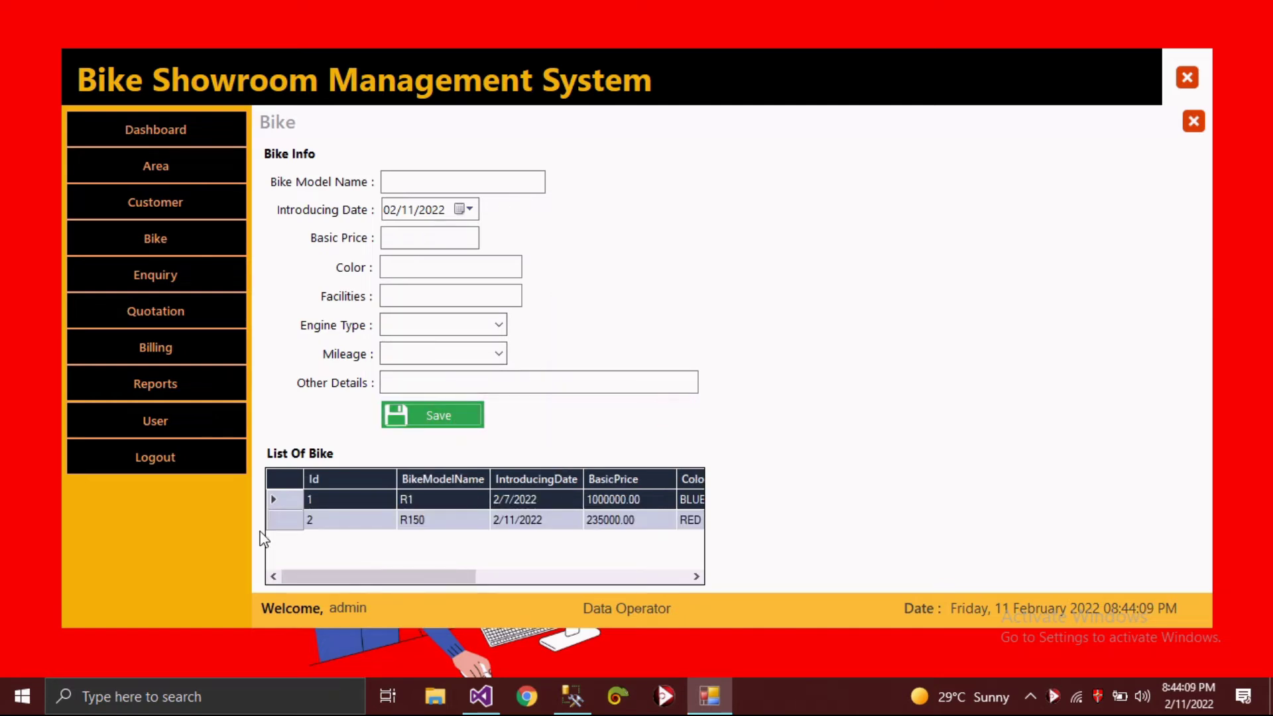
# - Load R150 from the bike list and update it, keeping 50 kmpl mileage
pyautogui.click(295, 520)
pyautogui.click(499, 354)
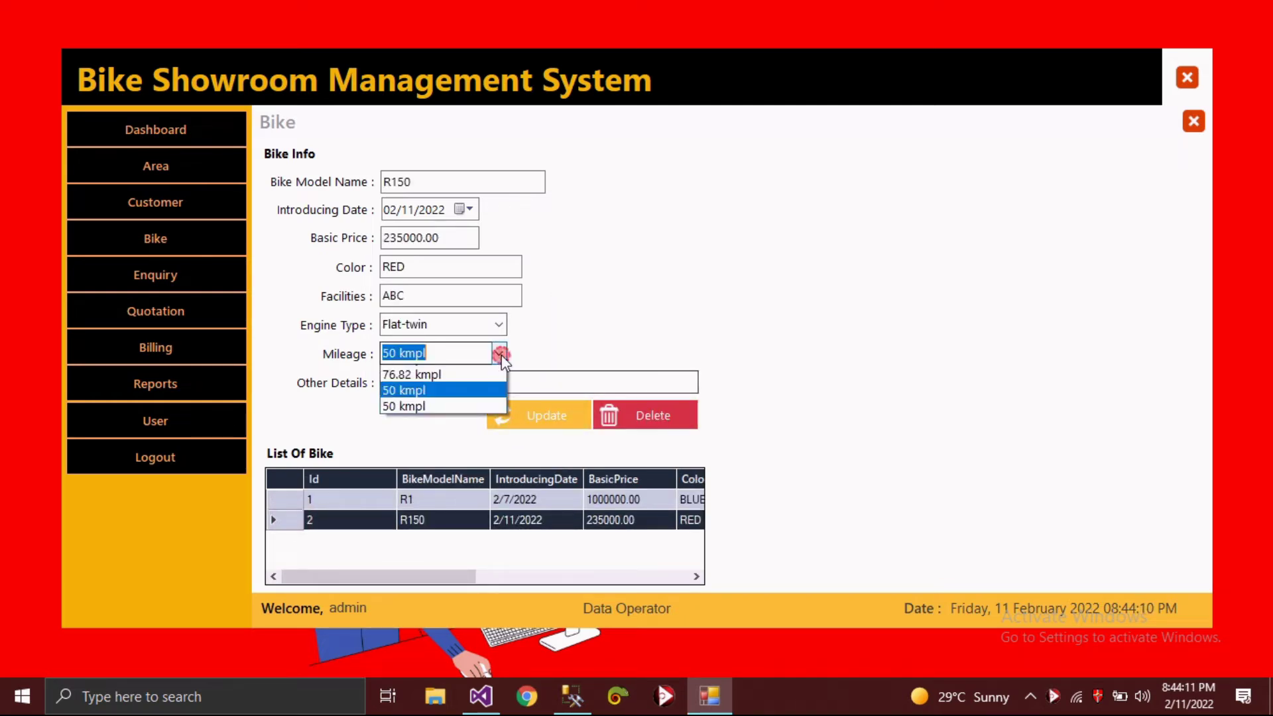
pyautogui.click(451, 422)
pyautogui.click(536, 411)
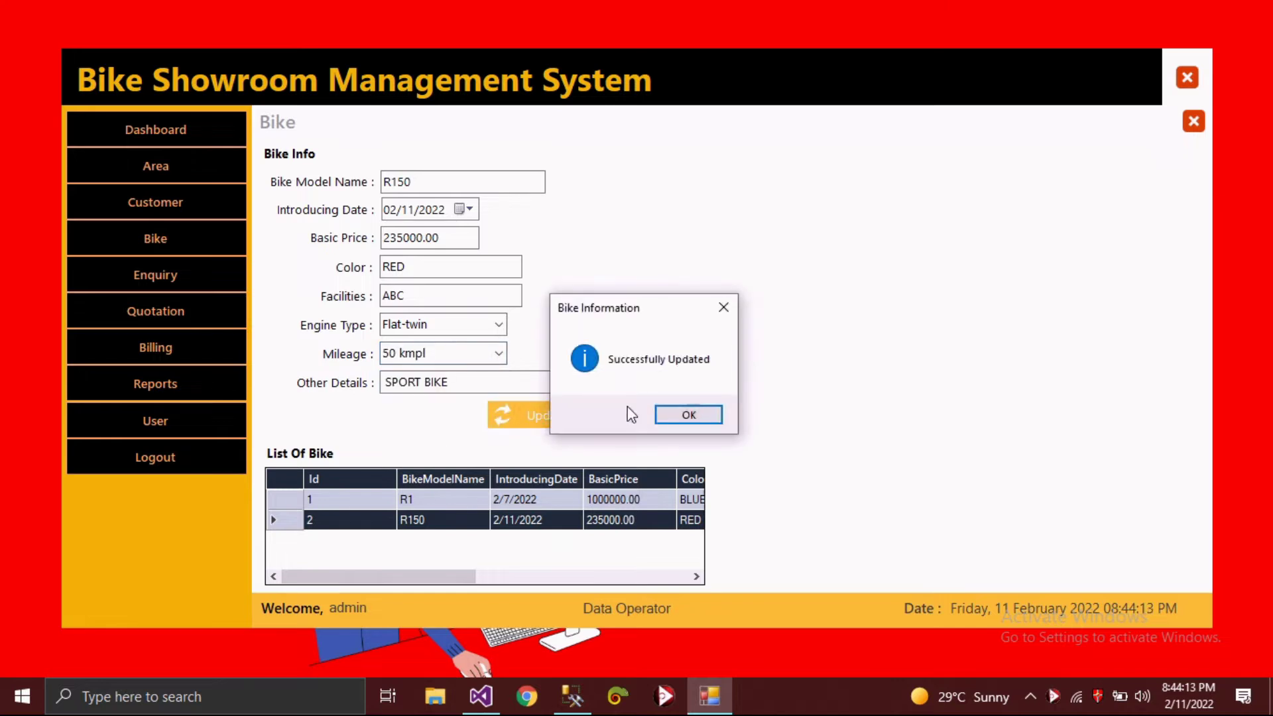
pyautogui.click(689, 410)
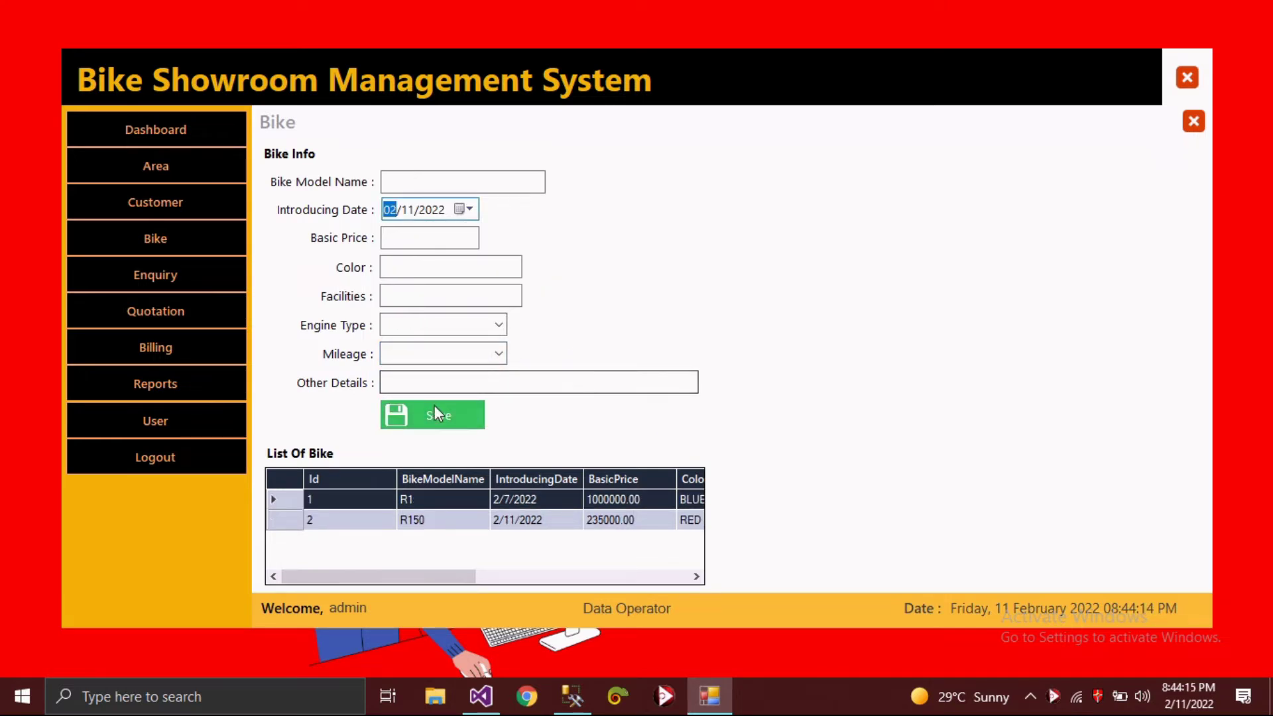
# - Save a new enquiry for customer XYZ in area Virar with details R15
pyautogui.click(181, 274)
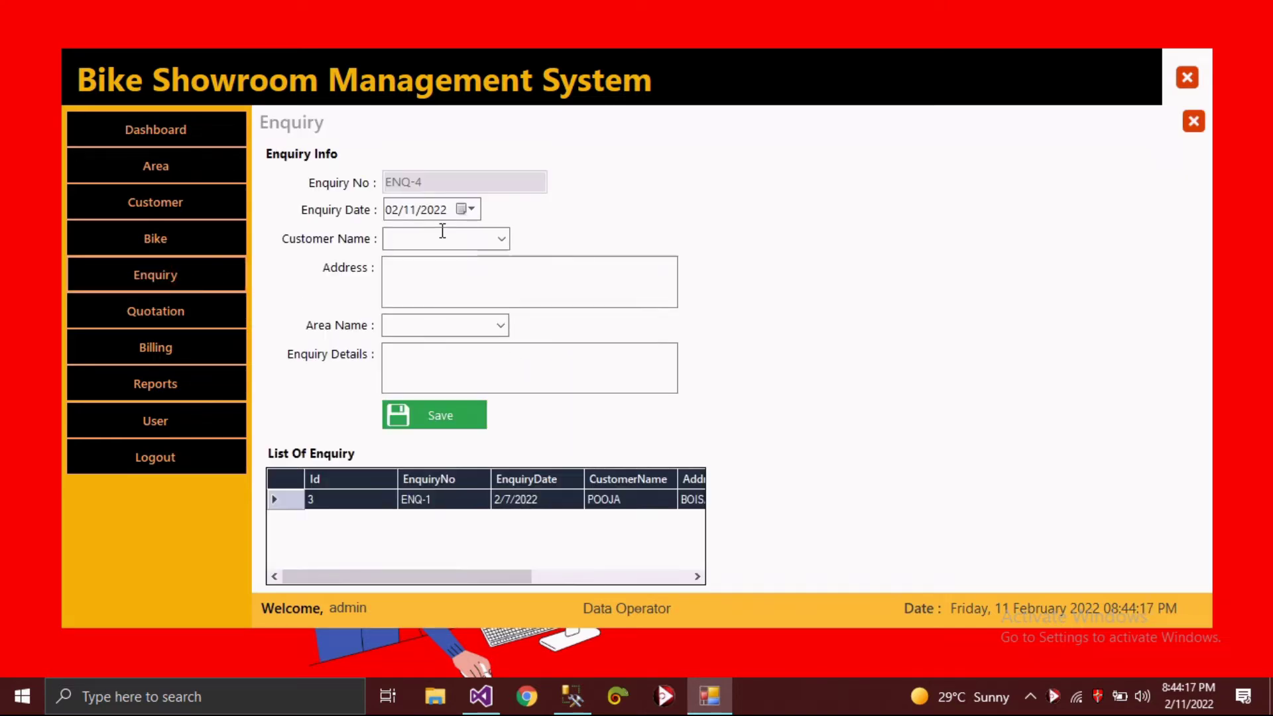
pyautogui.click(501, 238)
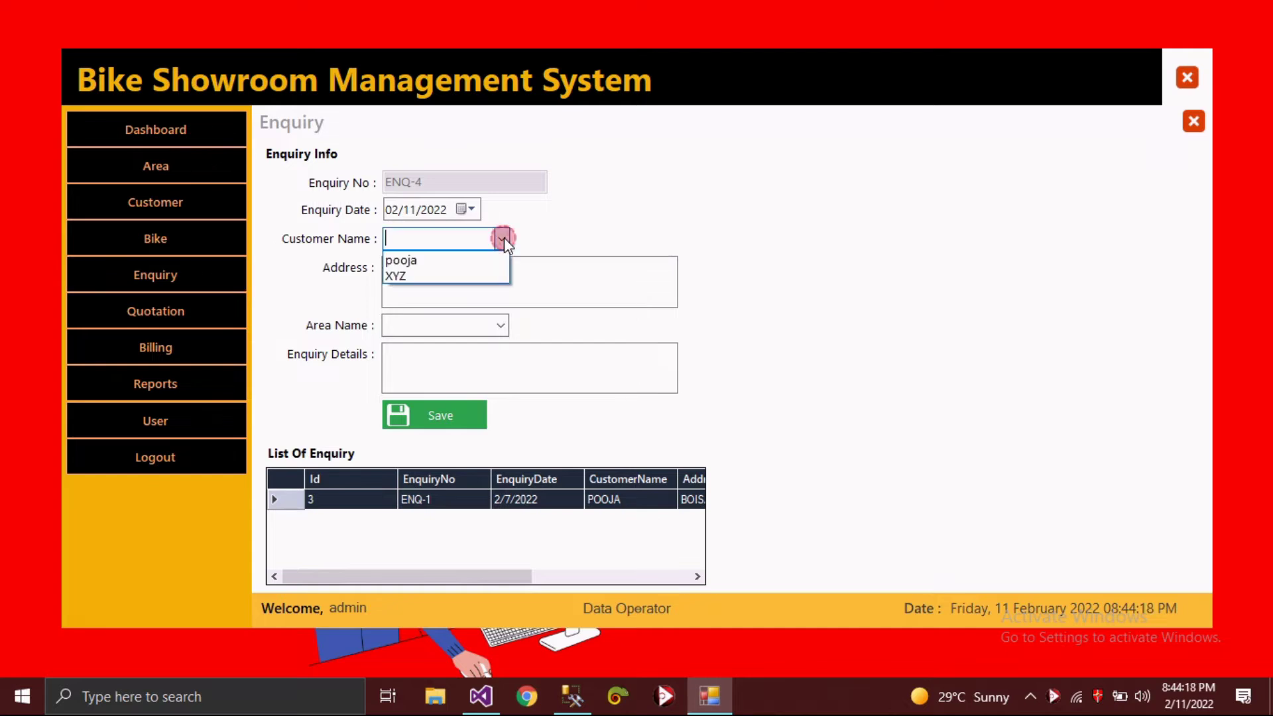
pyautogui.click(492, 275)
pyautogui.click(500, 325)
pyautogui.click(500, 372)
pyautogui.click(500, 324)
pyautogui.click(464, 363)
pyautogui.click(431, 360)
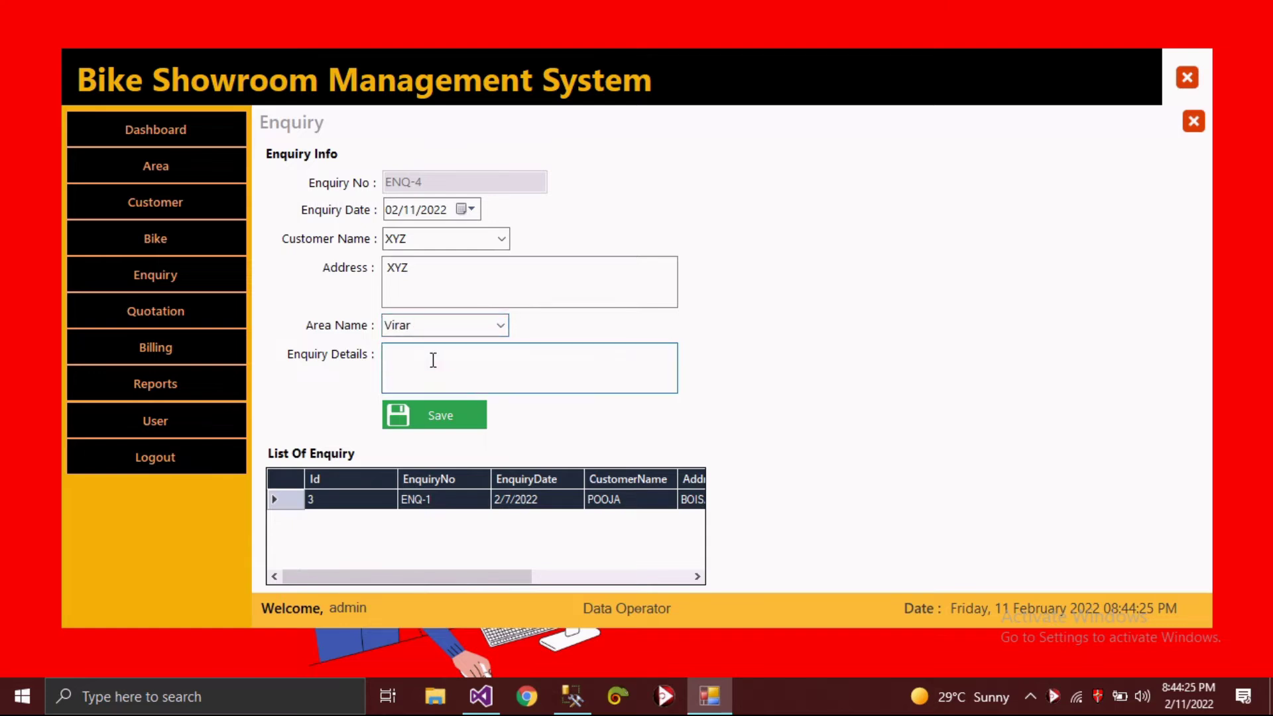
pyautogui.write('R15')
pyautogui.click(455, 422)
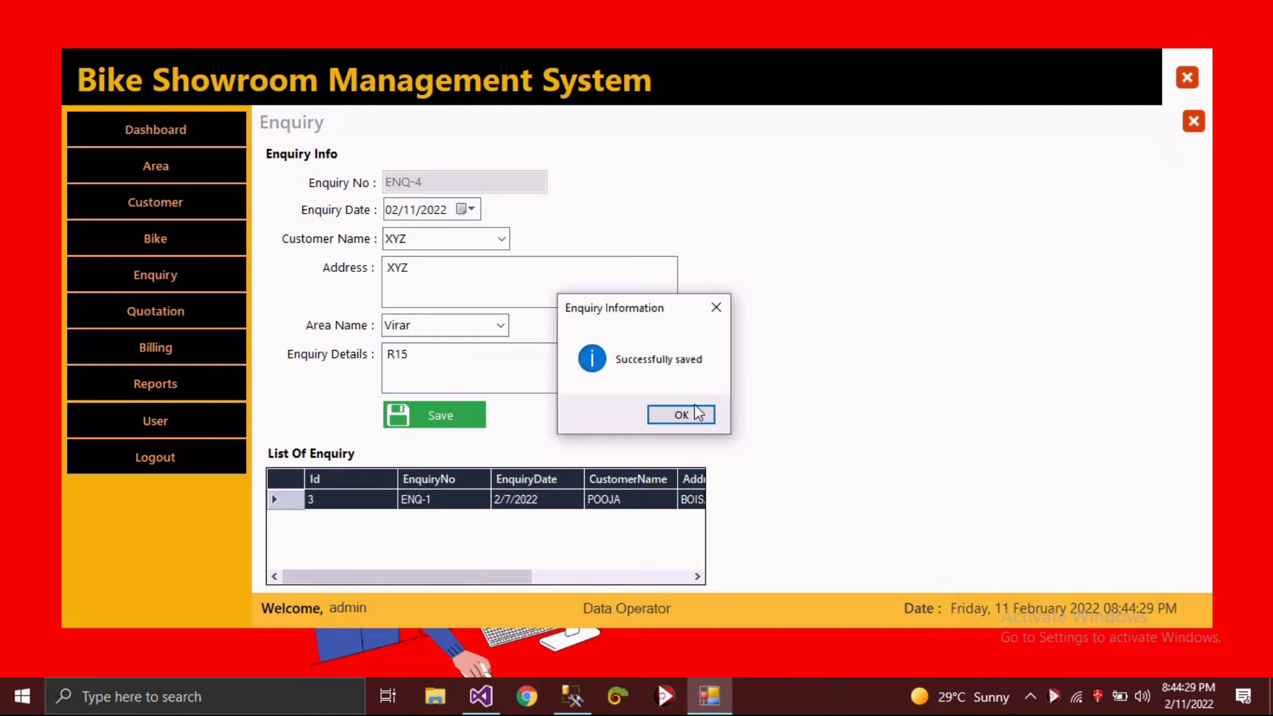
pyautogui.click(681, 415)
# - Select enquiry ENQ-4 in the list and update it
pyautogui.click(285, 522)
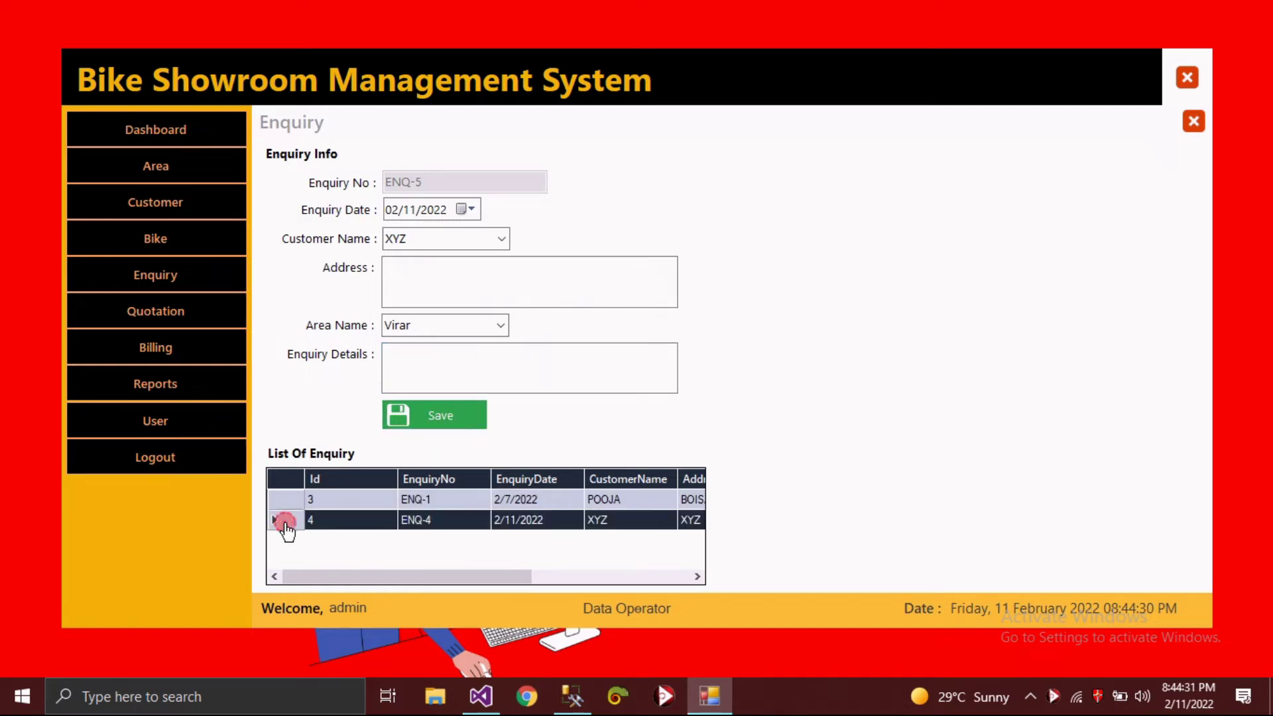
pyautogui.click(521, 417)
pyautogui.click(673, 415)
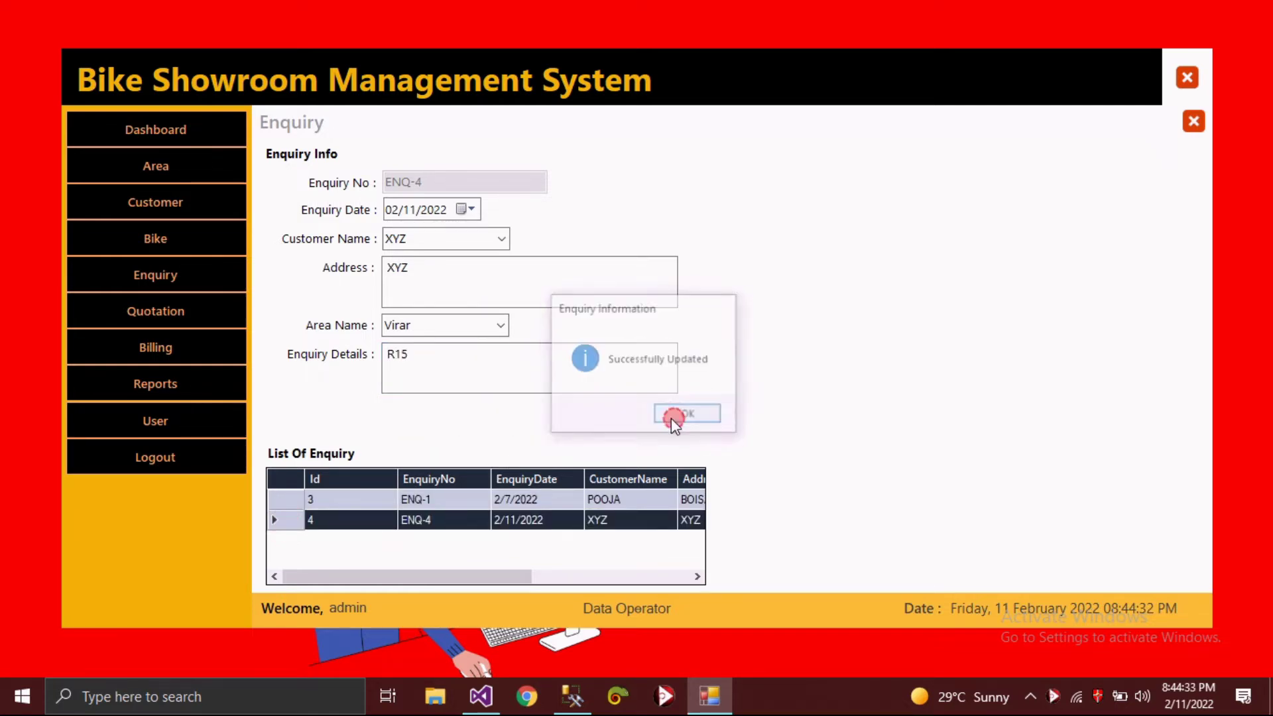
# - Start a quotation for bike model R150 with basic price 200000
pyautogui.click(173, 309)
pyautogui.click(516, 238)
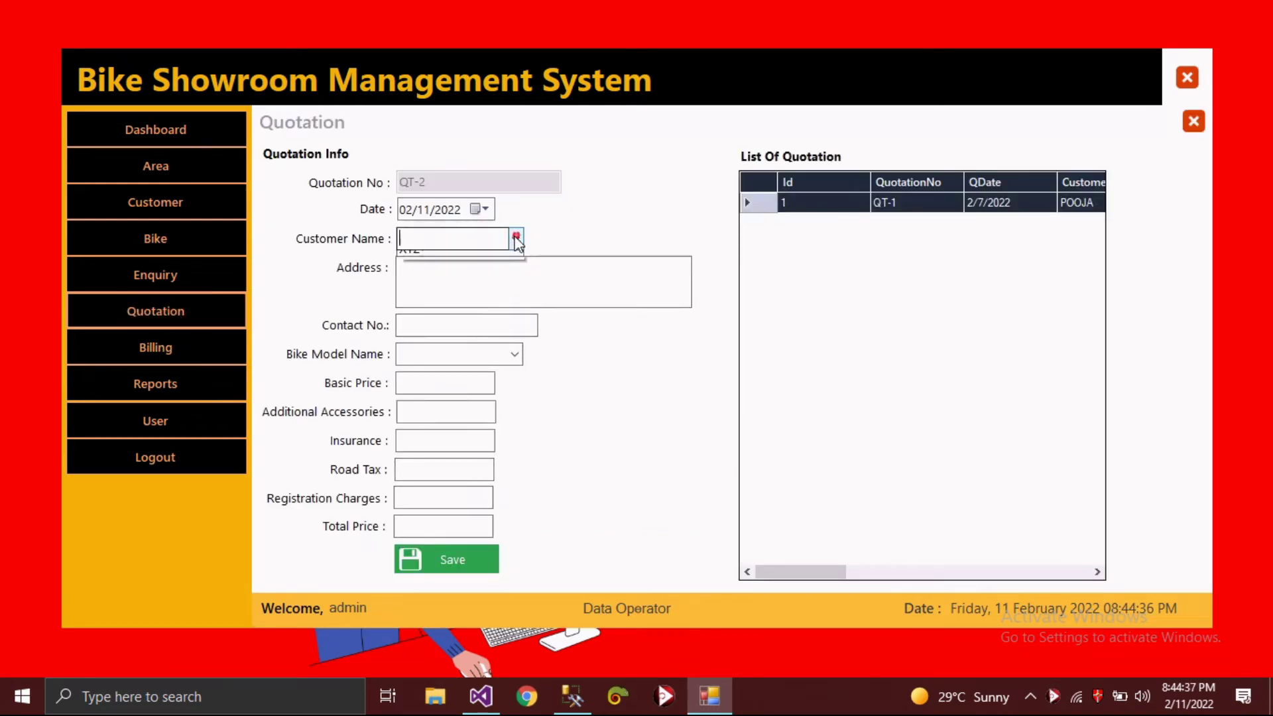
pyautogui.click(514, 354)
pyautogui.click(502, 391)
pyautogui.click(482, 389)
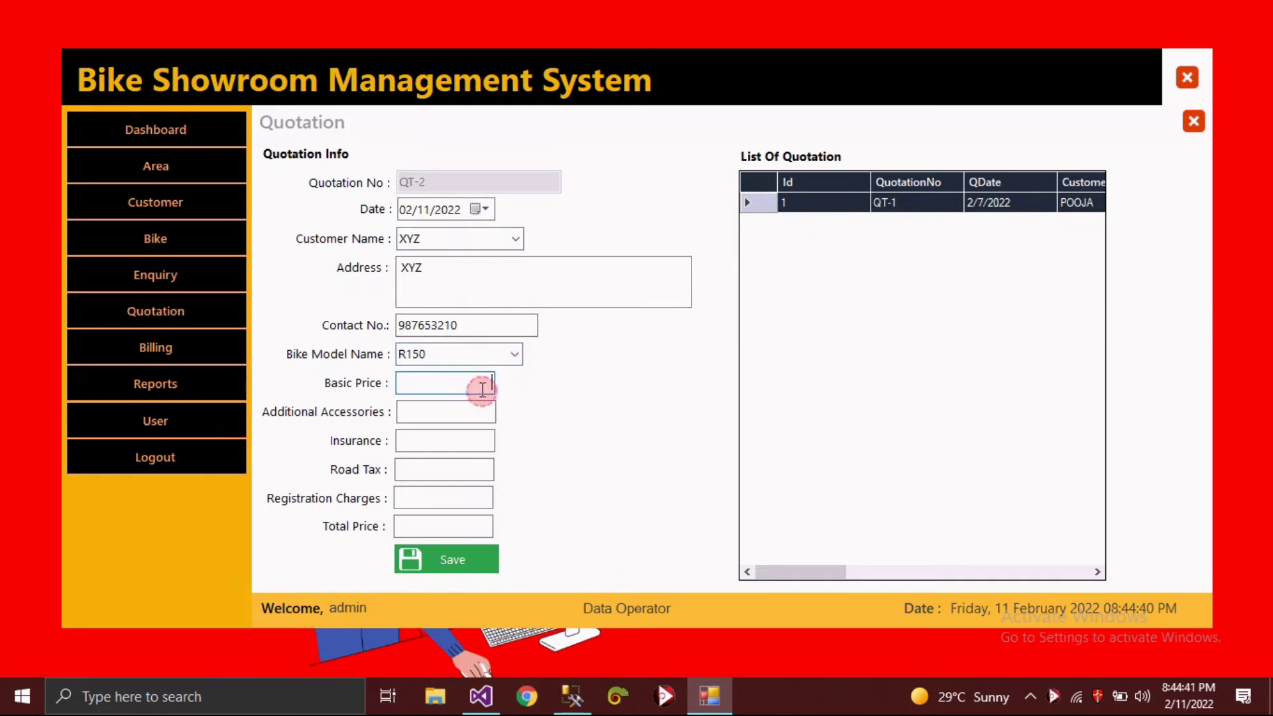
pyautogui.write('200000')
# - Enter accessories 5000, insurance 600, road tax 1200, registration 2000, and save the quotation
pyautogui.click(478, 412)
pyautogui.write('5000')
pyautogui.click(464, 440)
pyautogui.write('600')
pyautogui.click(462, 469)
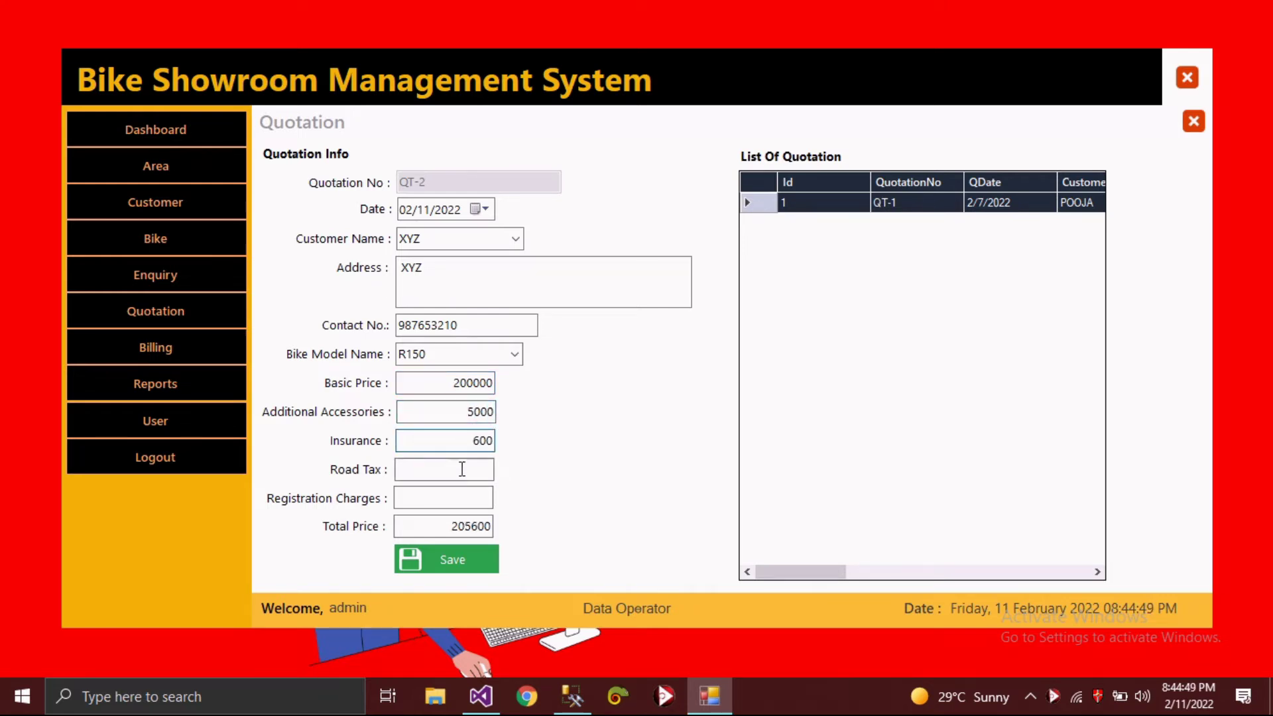
pyautogui.write('1200')
pyautogui.click(452, 520)
pyautogui.click(454, 498)
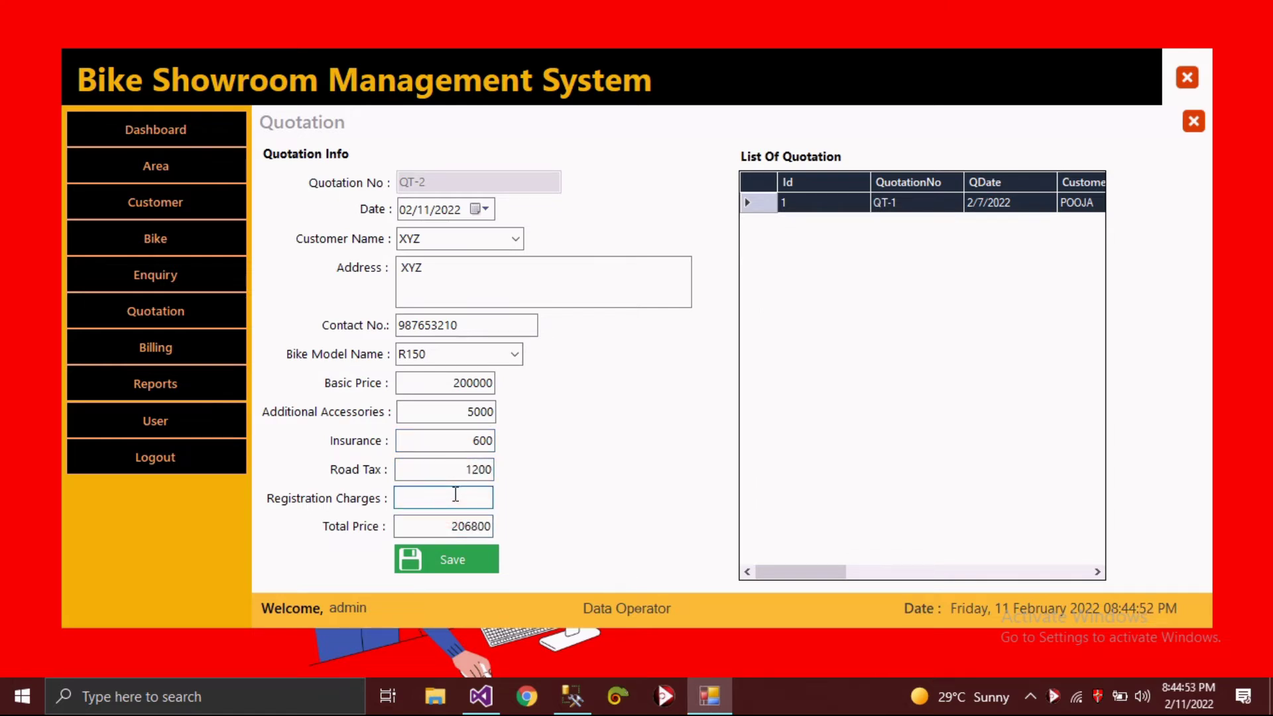
pyautogui.write('2000')
pyautogui.click(456, 562)
pyautogui.click(666, 421)
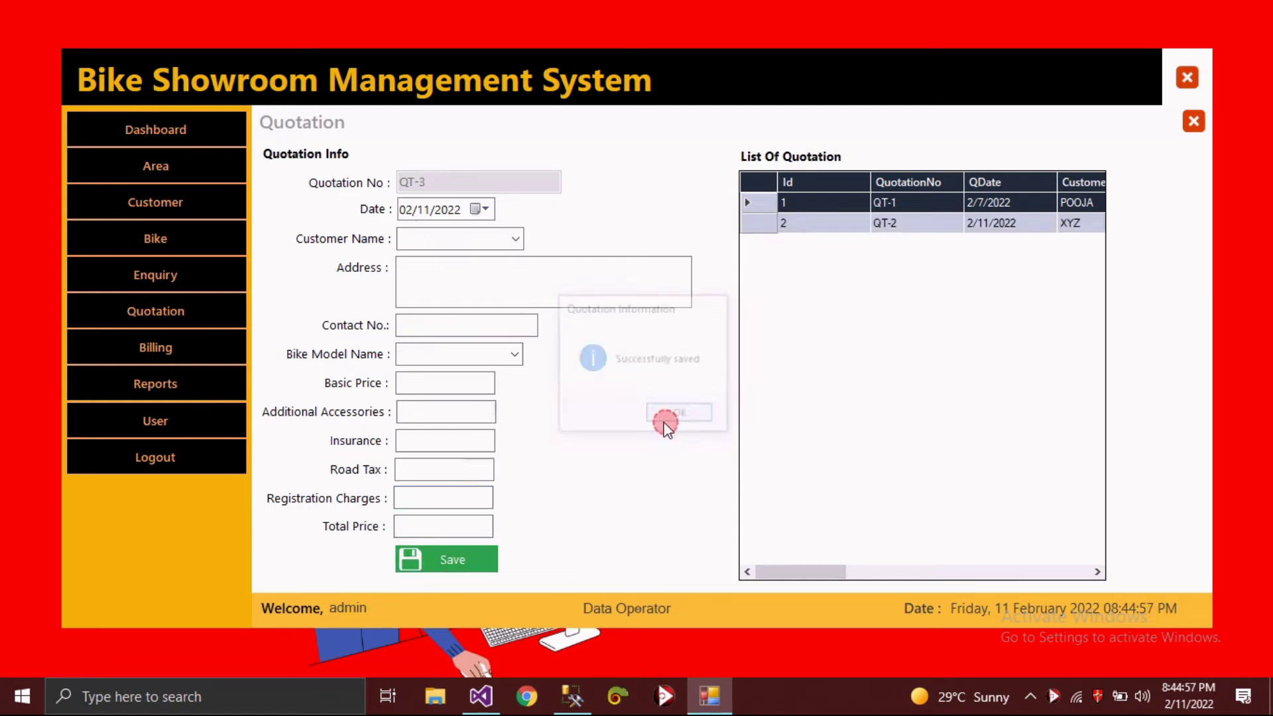
# - Load QT-2, change its insurance to 1200, and update it
pyautogui.click(773, 226)
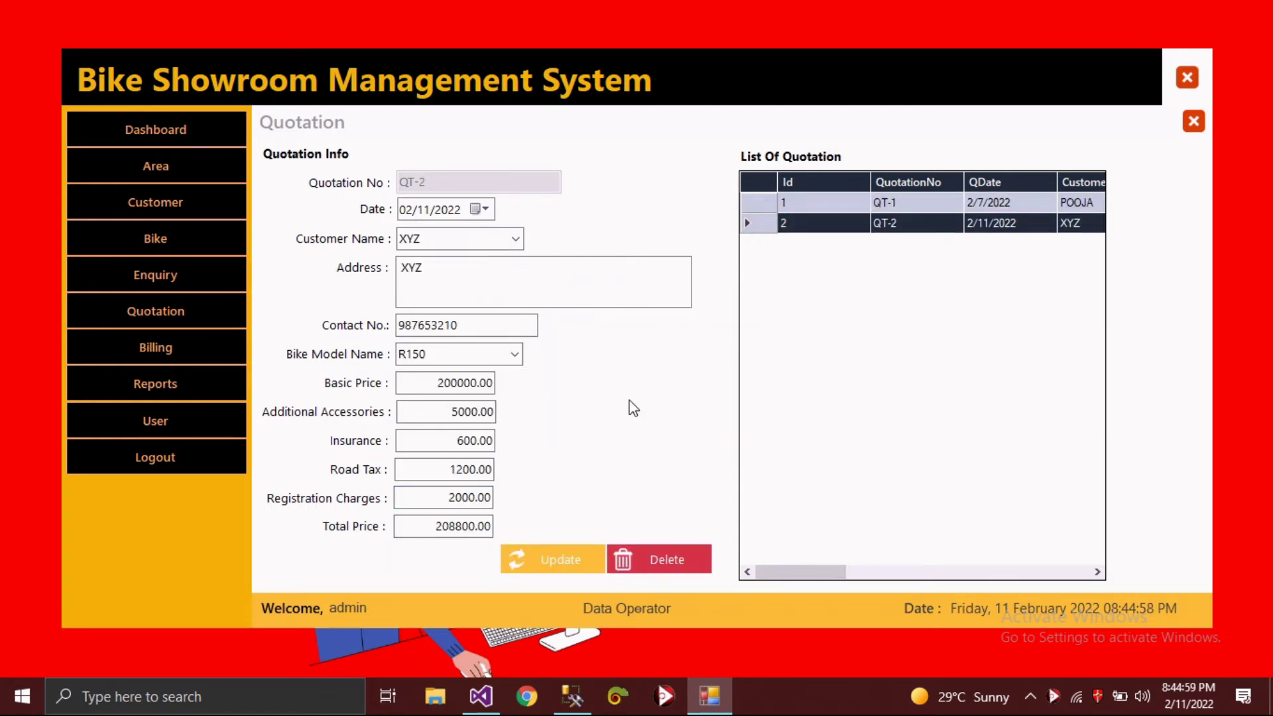
pyautogui.moveTo(458, 440); pyautogui.dragTo(543, 423)
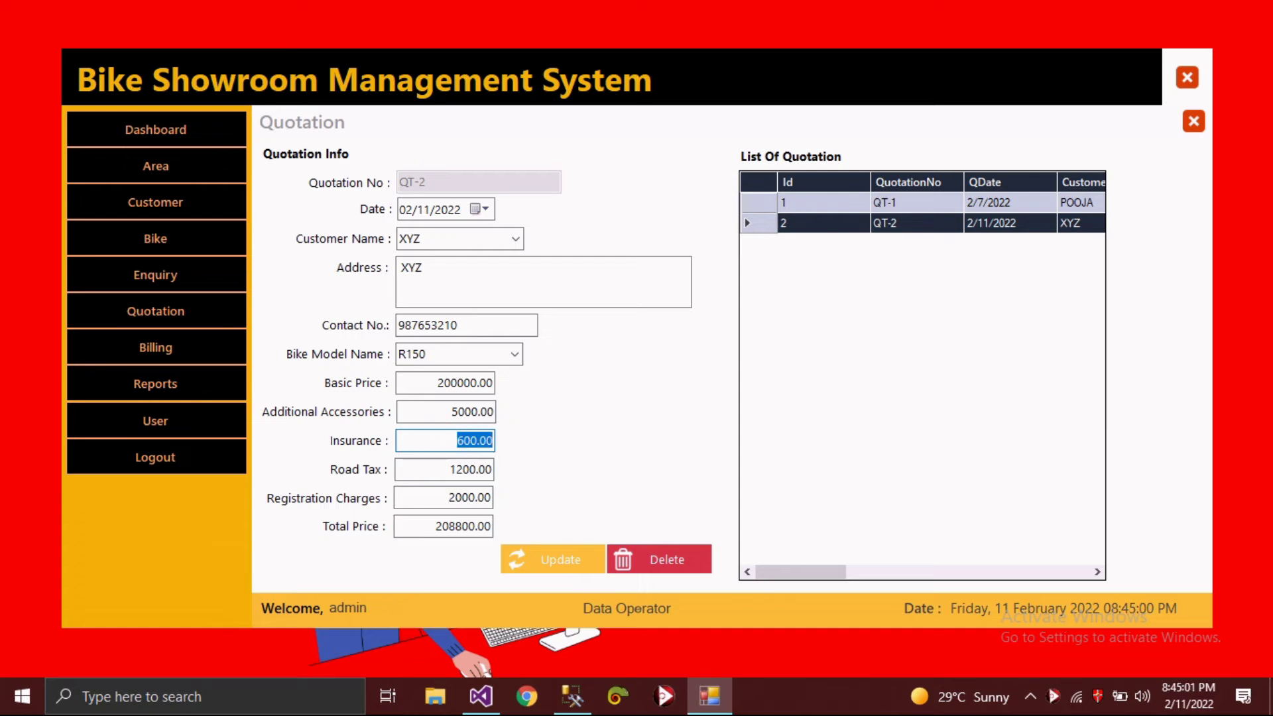
pyautogui.write('1200')
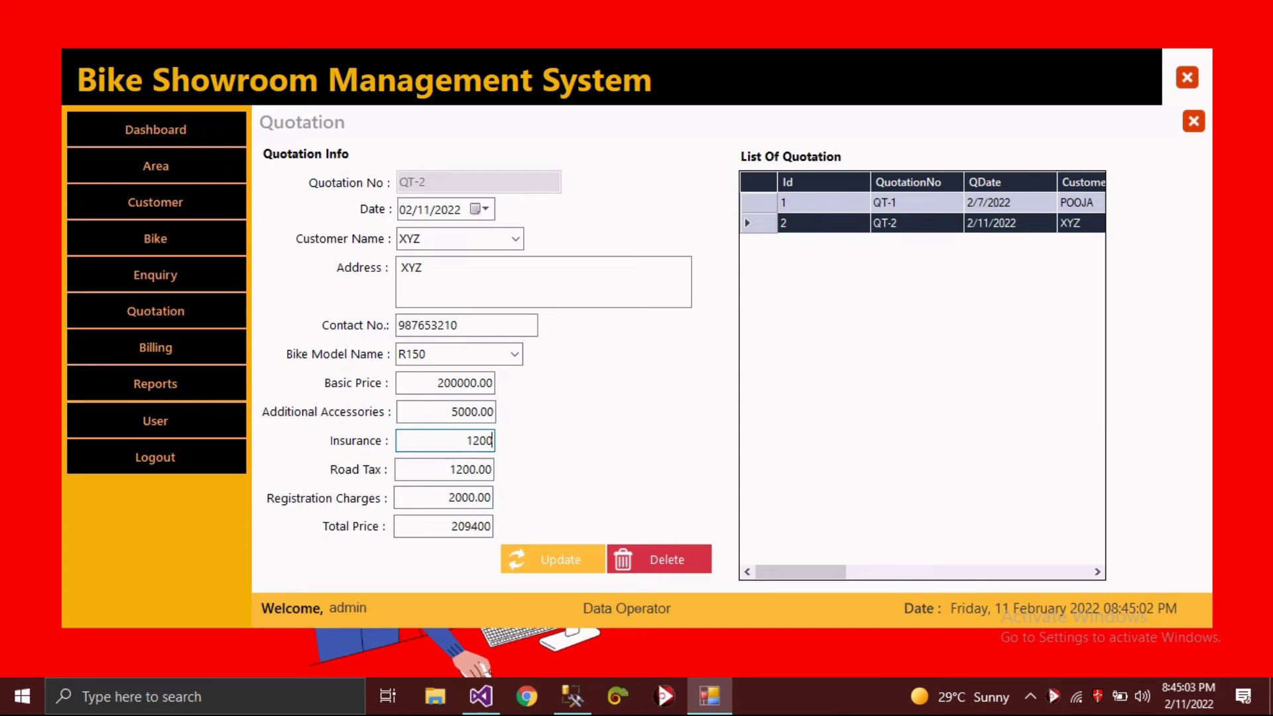
pyautogui.click(531, 559)
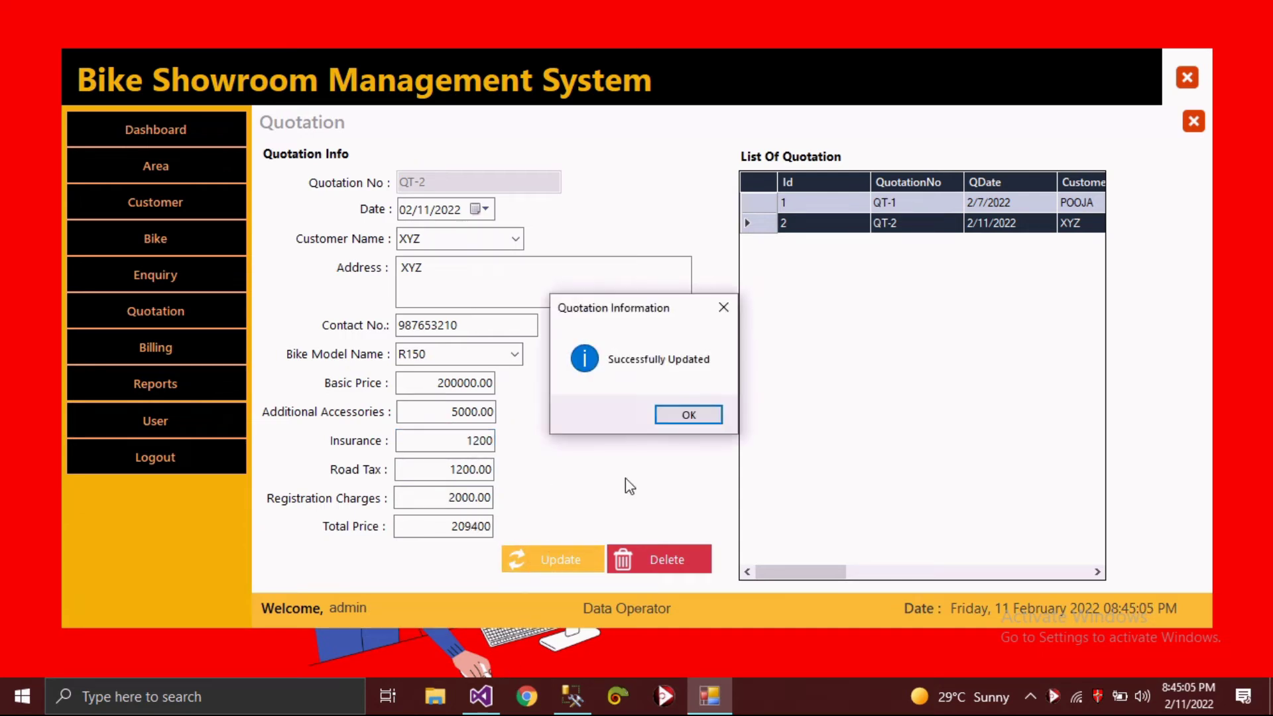
pyautogui.click(686, 416)
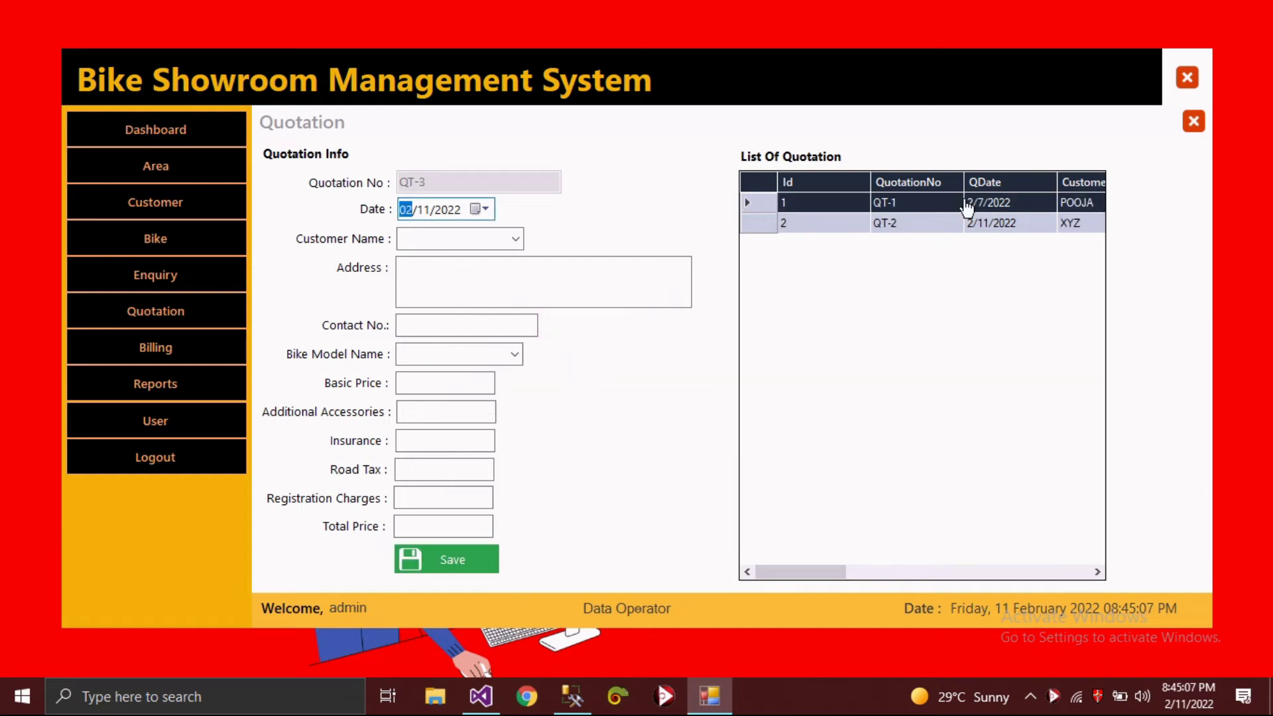
# - Start a new bill in Billing for customer XYZ with bike model R150
pyautogui.click(1192, 120)
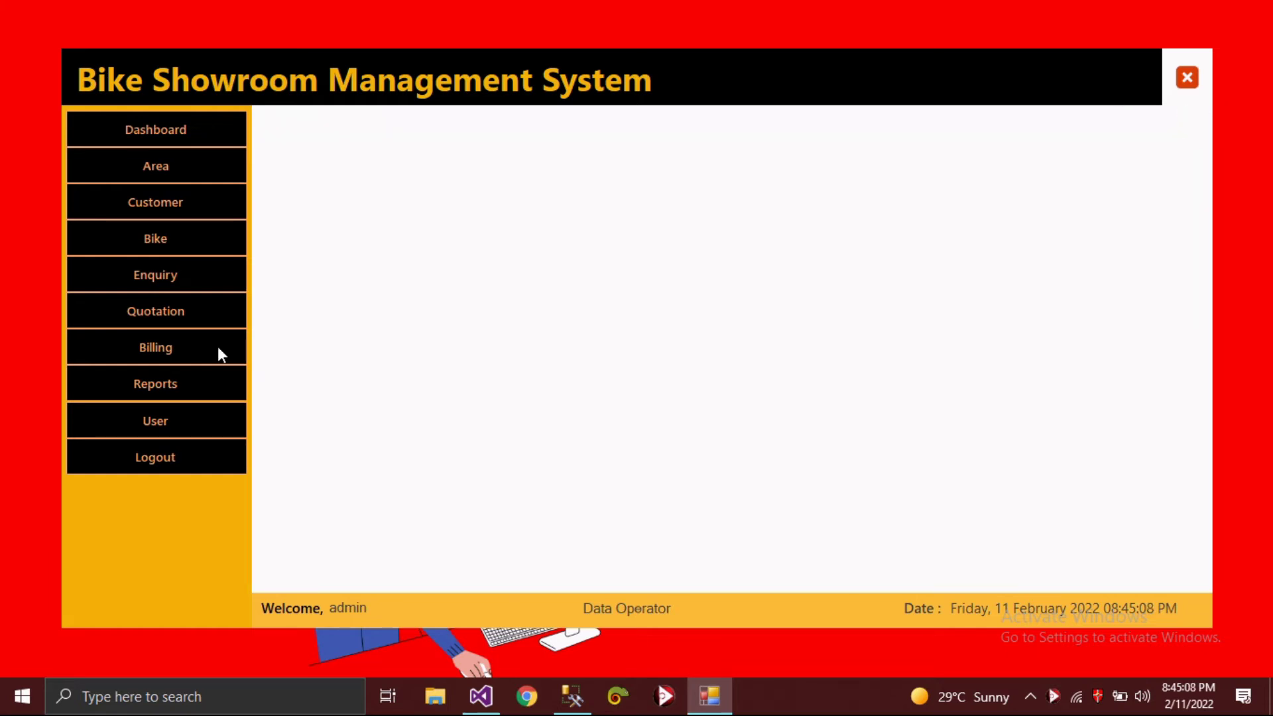
pyautogui.click(164, 358)
pyautogui.click(531, 237)
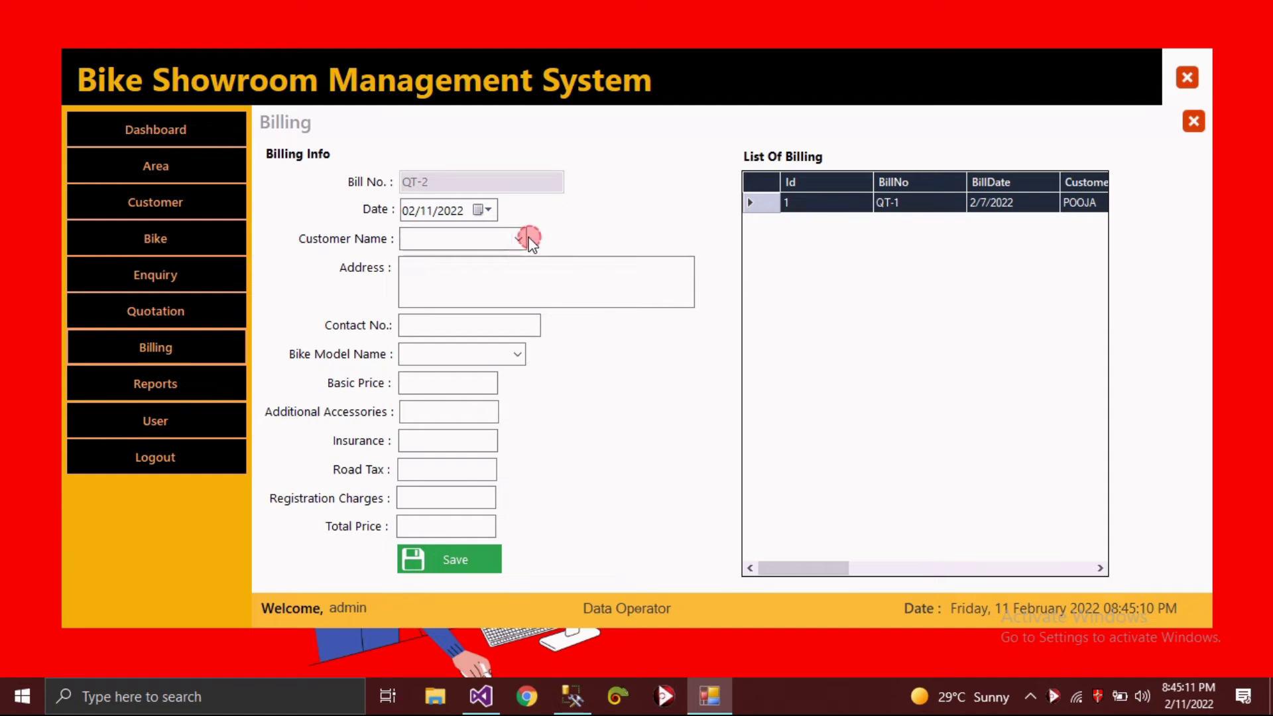
pyautogui.click(504, 277)
pyautogui.click(517, 354)
pyautogui.click(468, 387)
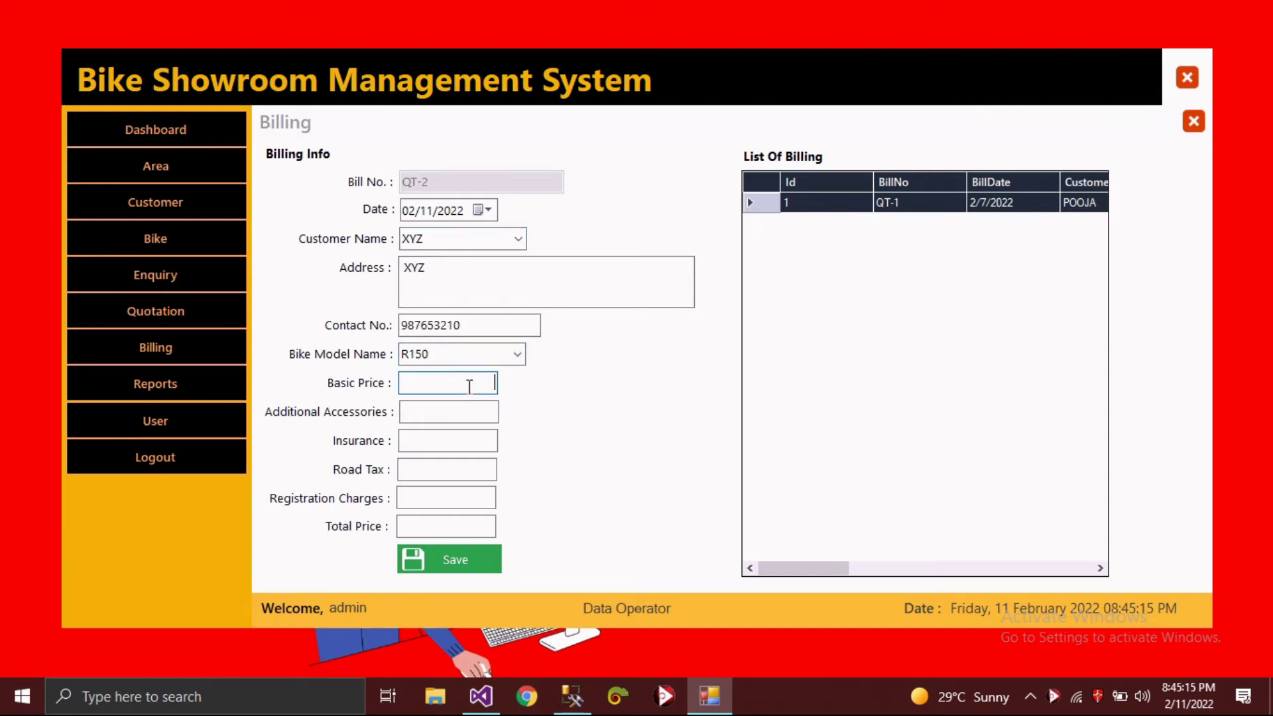
# - Enter 20000, insurance 12000, road tax 500 and registration 50000, then save bill QT-2
pyautogui.write('200000')
pyautogui.click(466, 409)
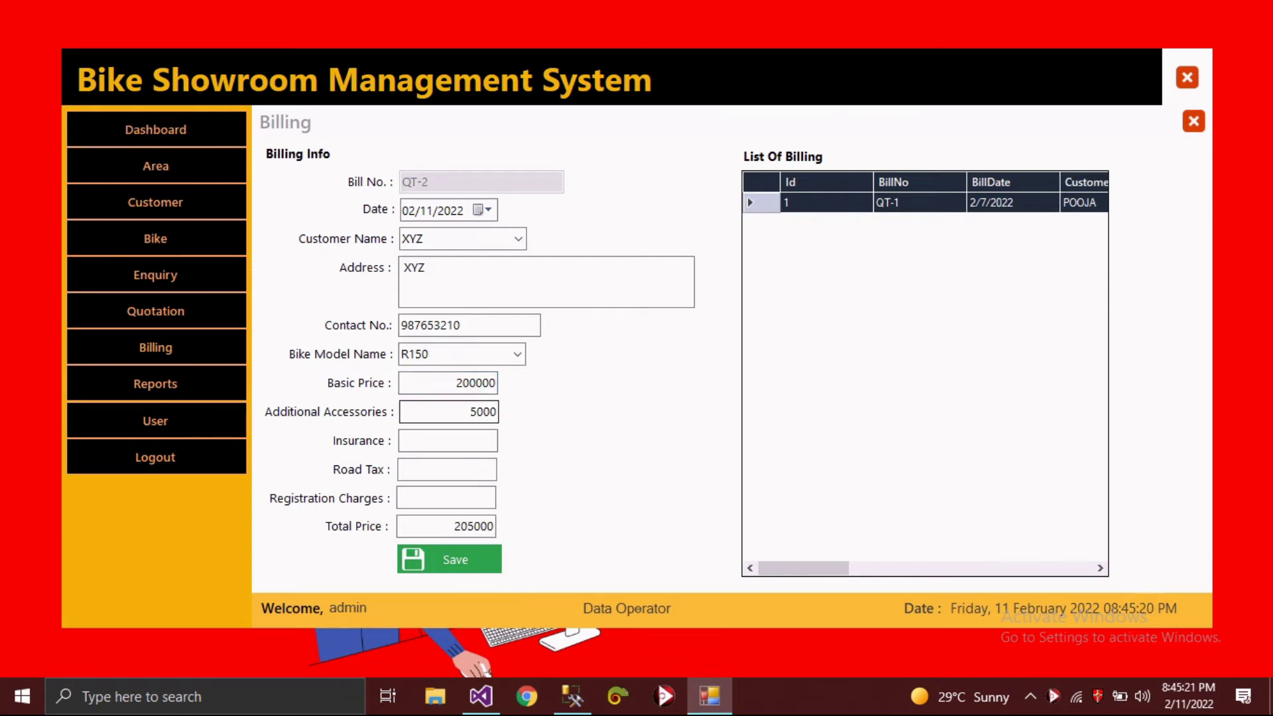
pyautogui.click(459, 442)
pyautogui.write('12000')
pyautogui.click(464, 468)
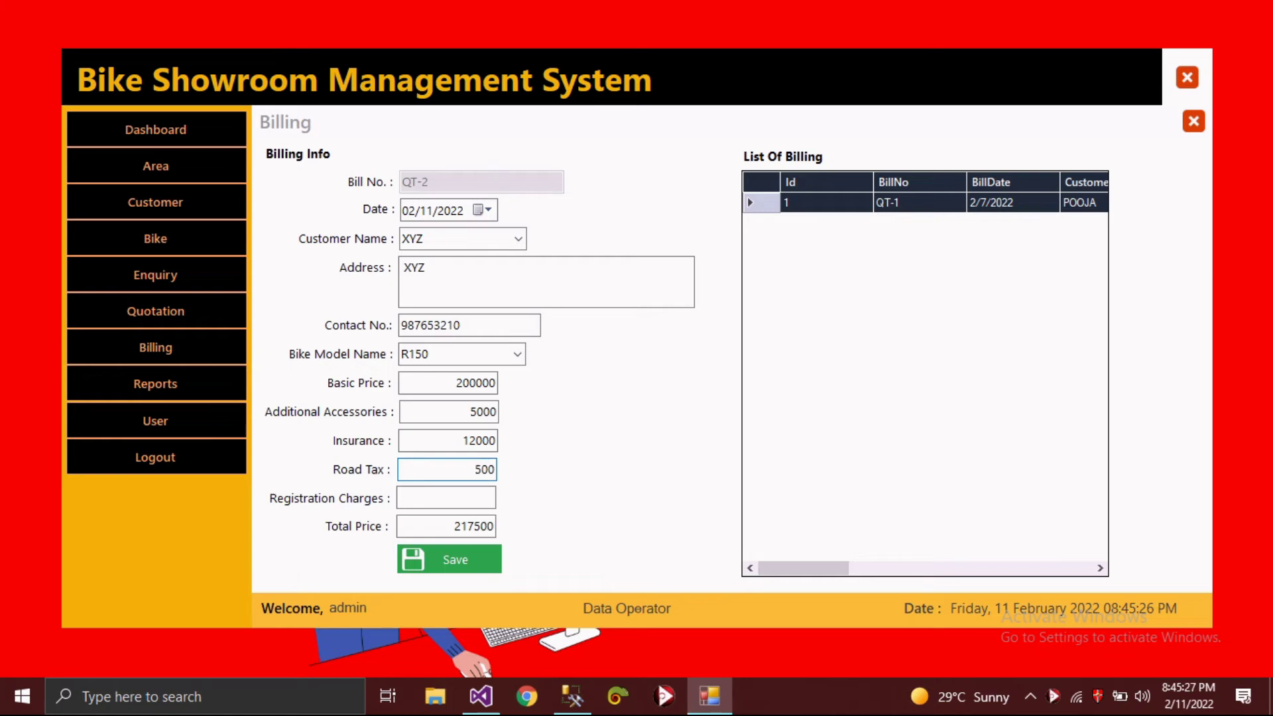
pyautogui.write('500')
pyautogui.click(446, 498)
pyautogui.write('50000')
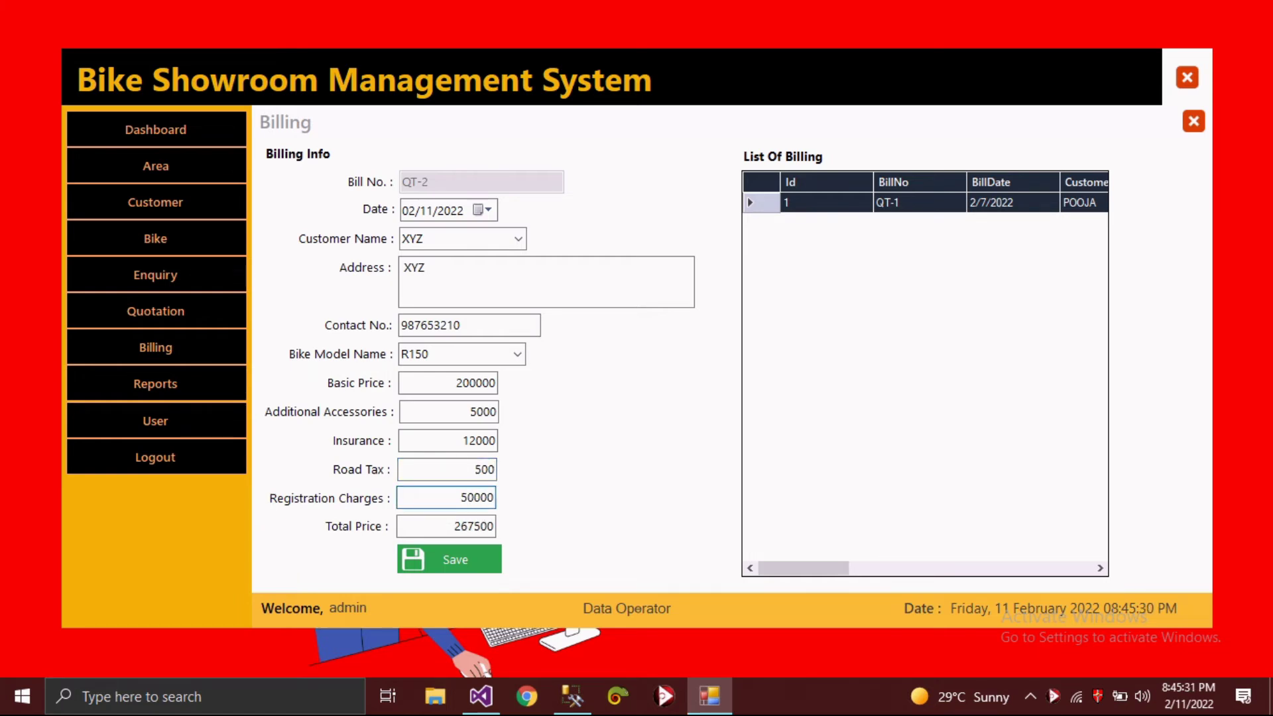
pyautogui.click(459, 556)
pyautogui.click(666, 413)
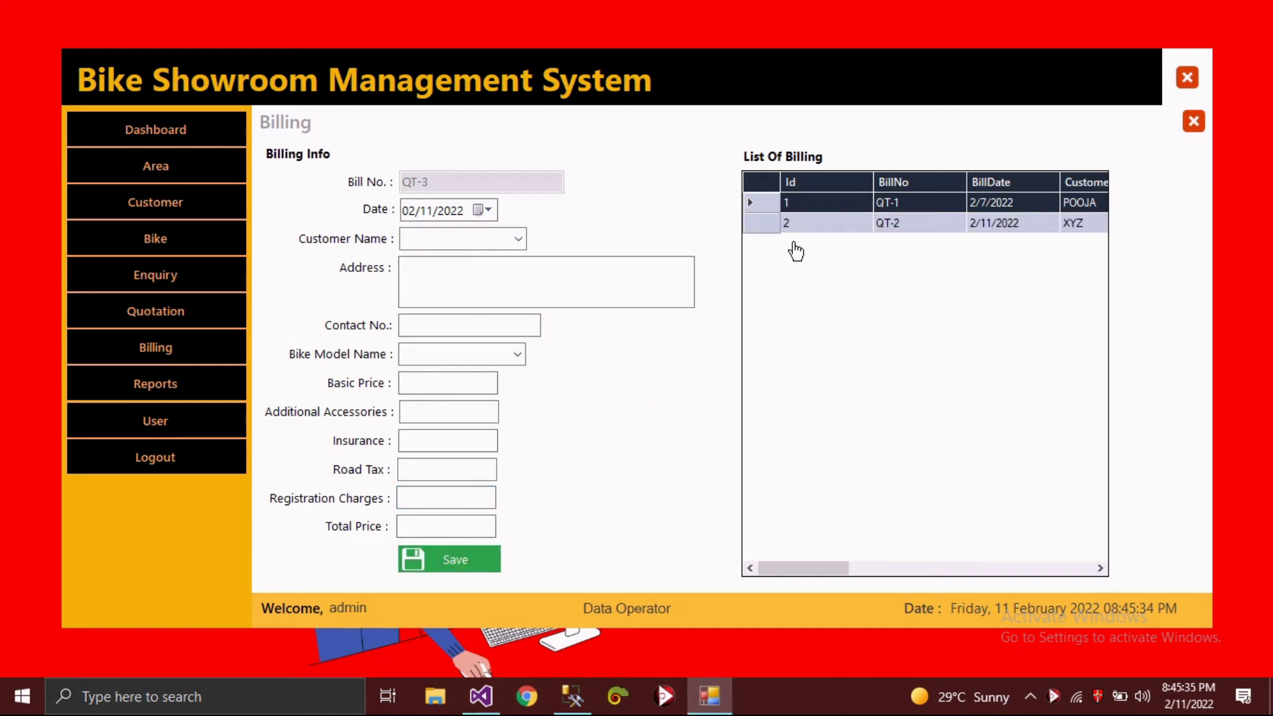
# - Reload bill QT-1 and re-save it with Update, then close Billing
pyautogui.click(760, 240)
pyautogui.click(554, 565)
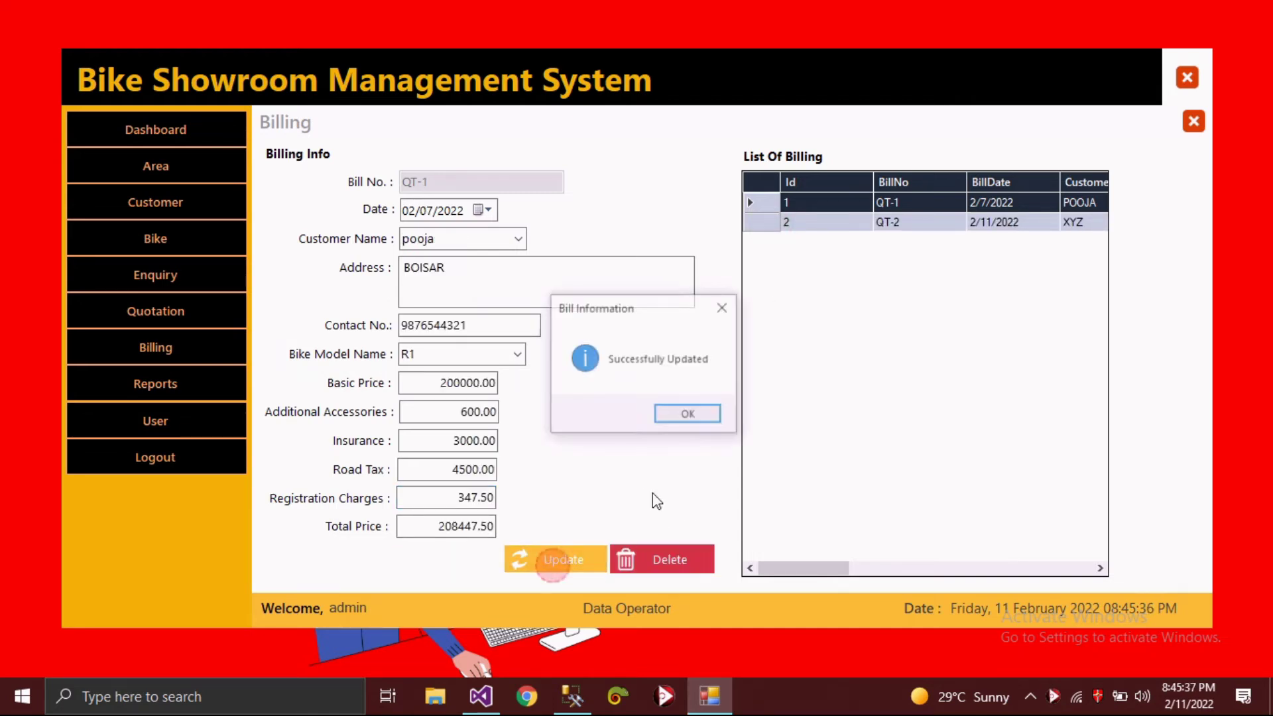
pyautogui.click(686, 415)
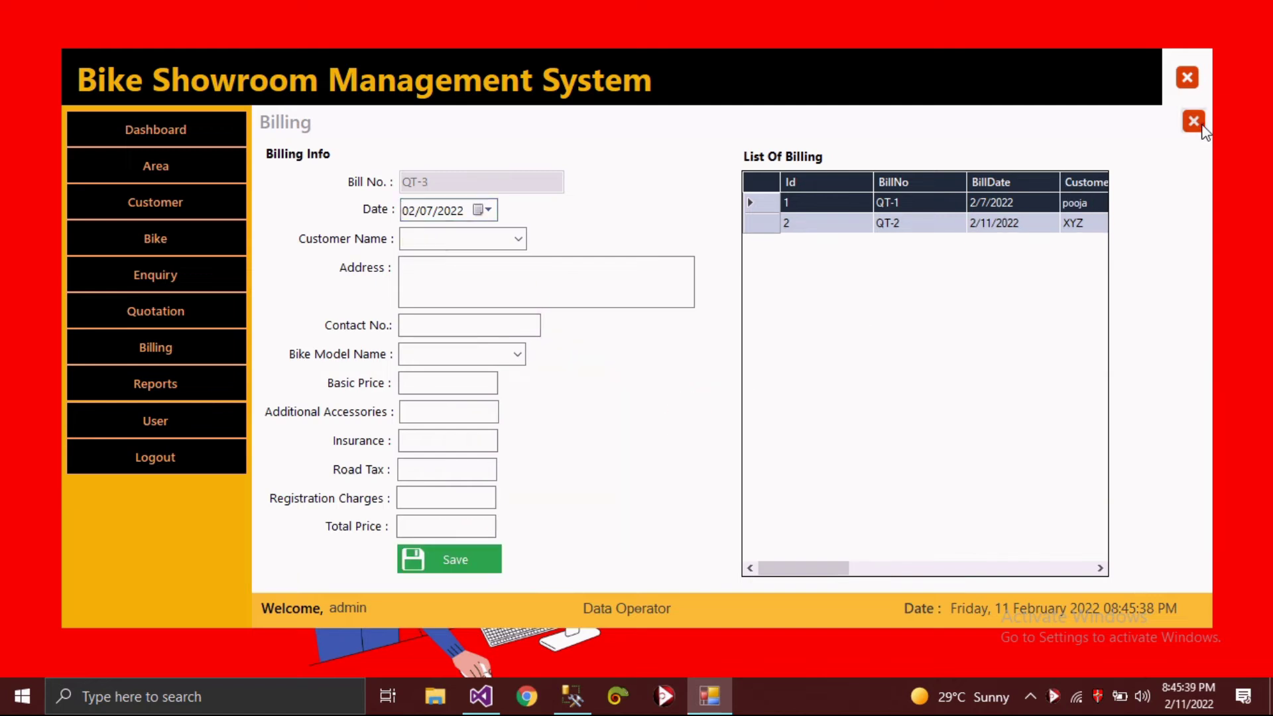
pyautogui.click(1193, 122)
# - In Reports, set the From date to February 1, 2022 and search to list QT-1 and QT-2
pyautogui.click(181, 382)
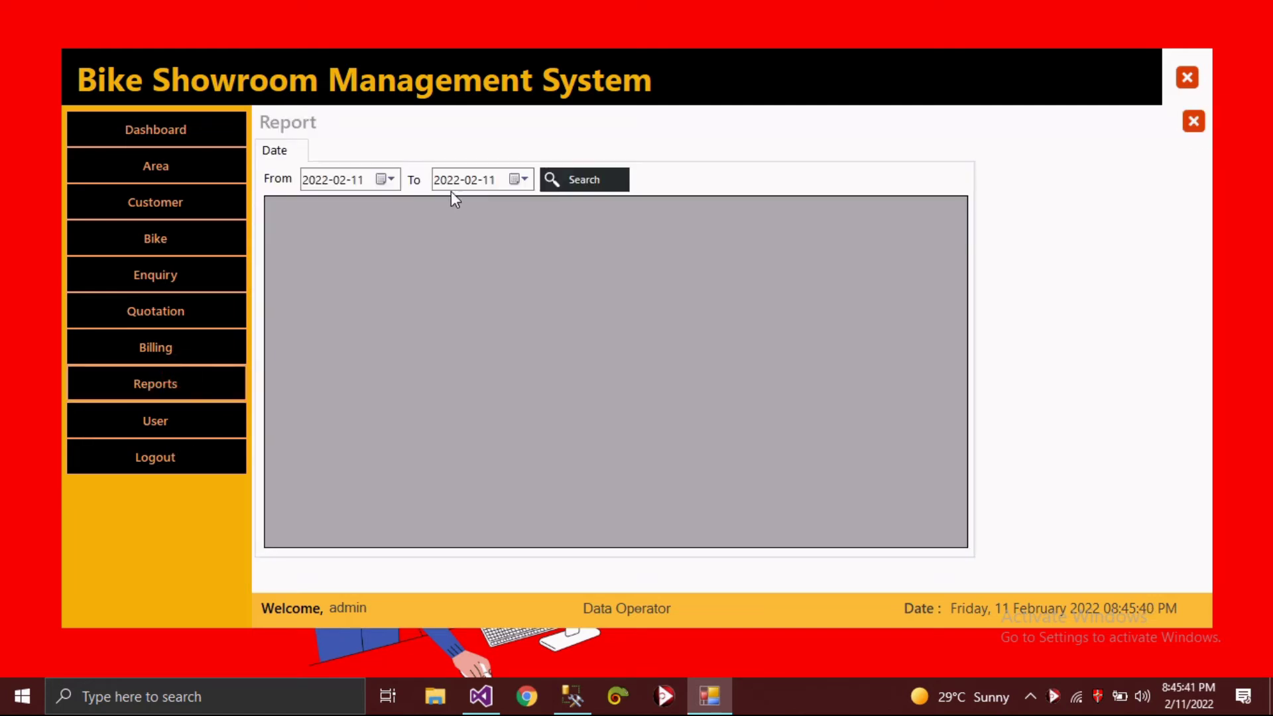
pyautogui.click(566, 179)
pyautogui.click(391, 179)
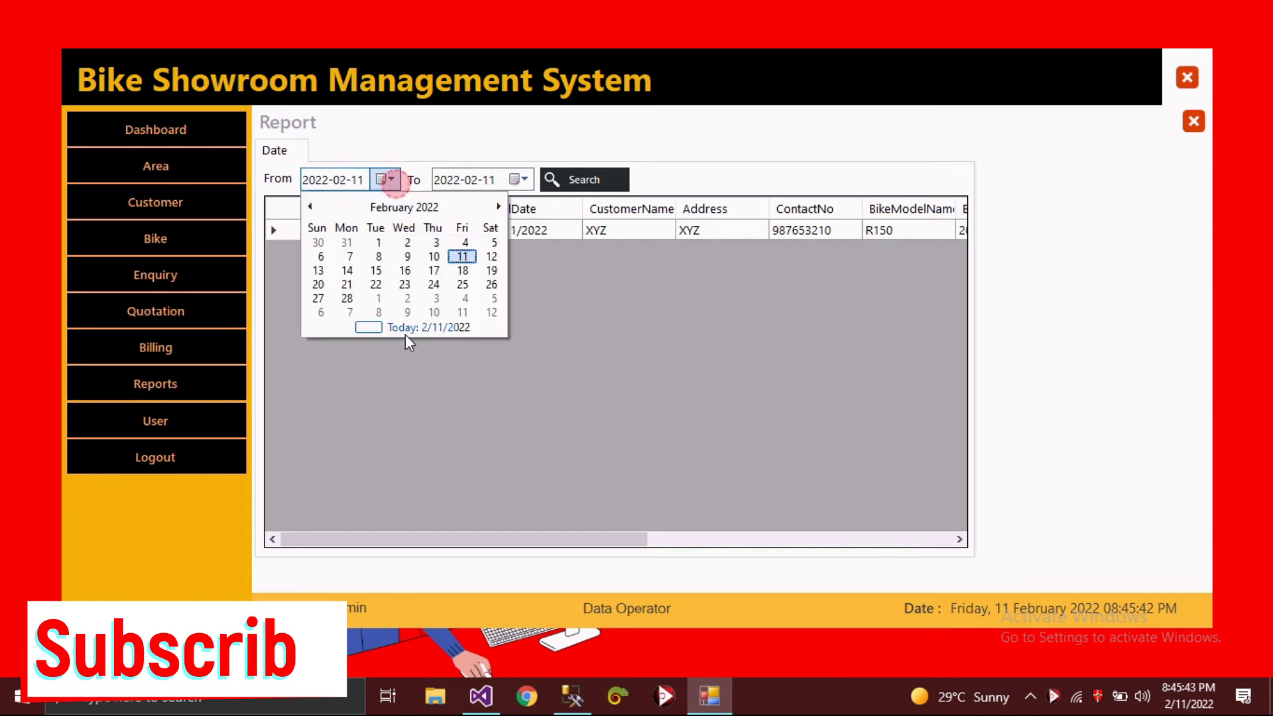
pyautogui.click(378, 242)
pyautogui.click(583, 179)
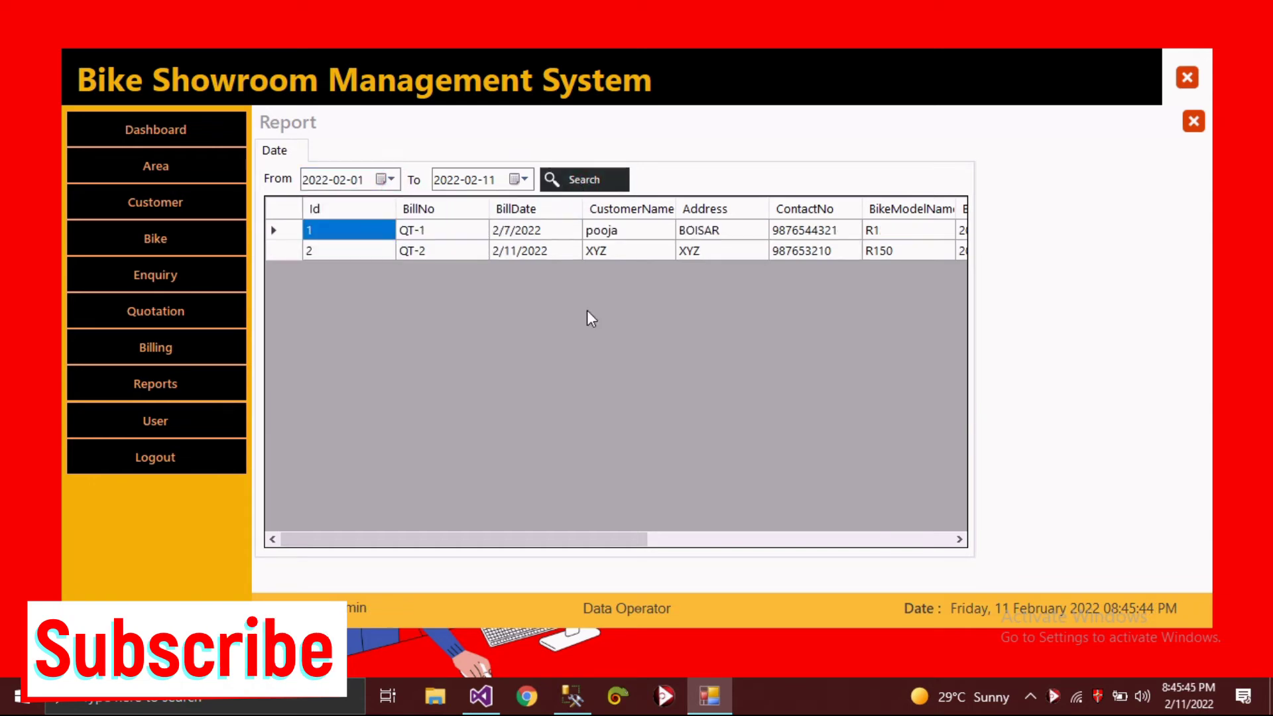
pyautogui.moveTo(395, 539); pyautogui.dragTo(48, 536)
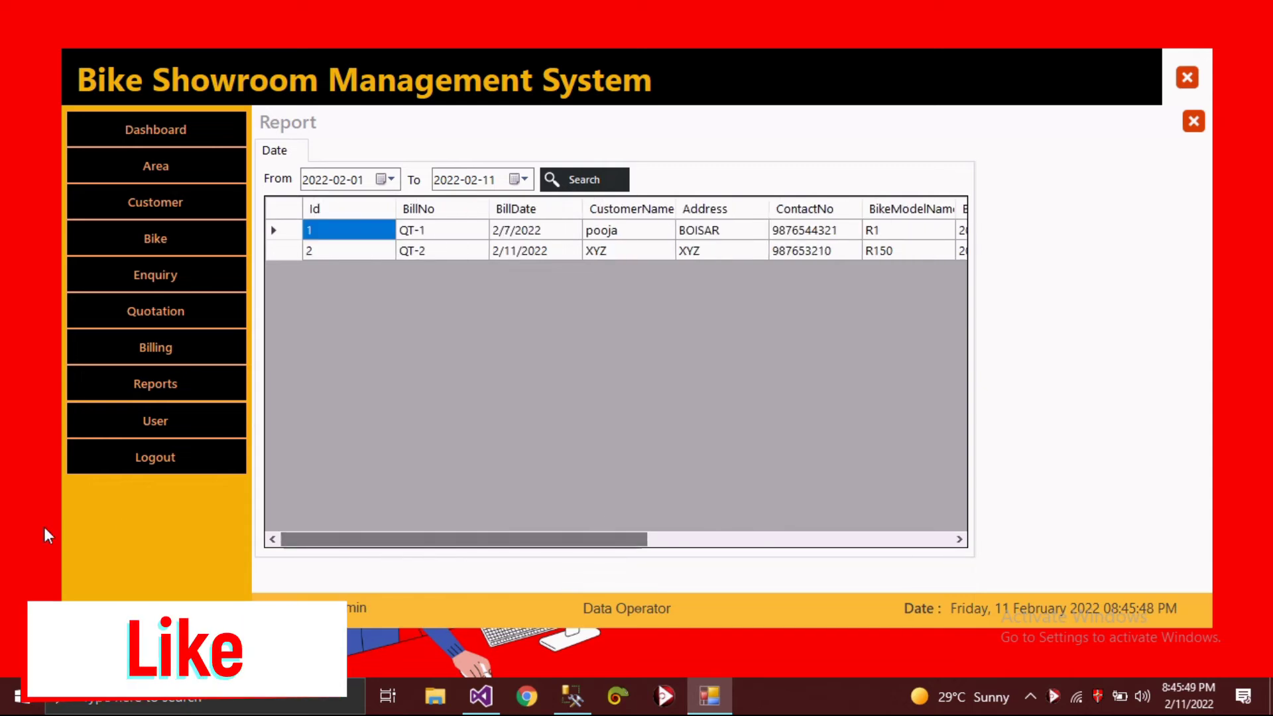
# - Create an Administrator user with user name XYZ and a password, and save it
pyautogui.click(154, 419)
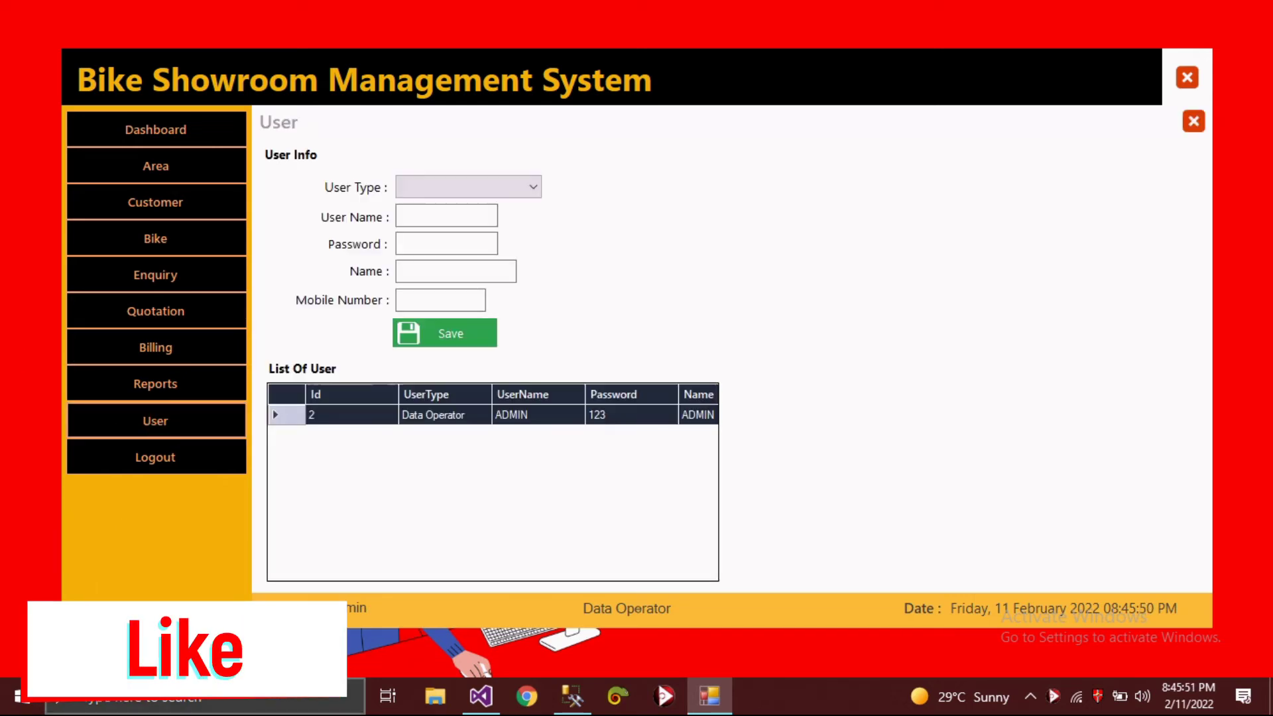
pyautogui.click(533, 186)
pyautogui.click(513, 208)
pyautogui.click(442, 219)
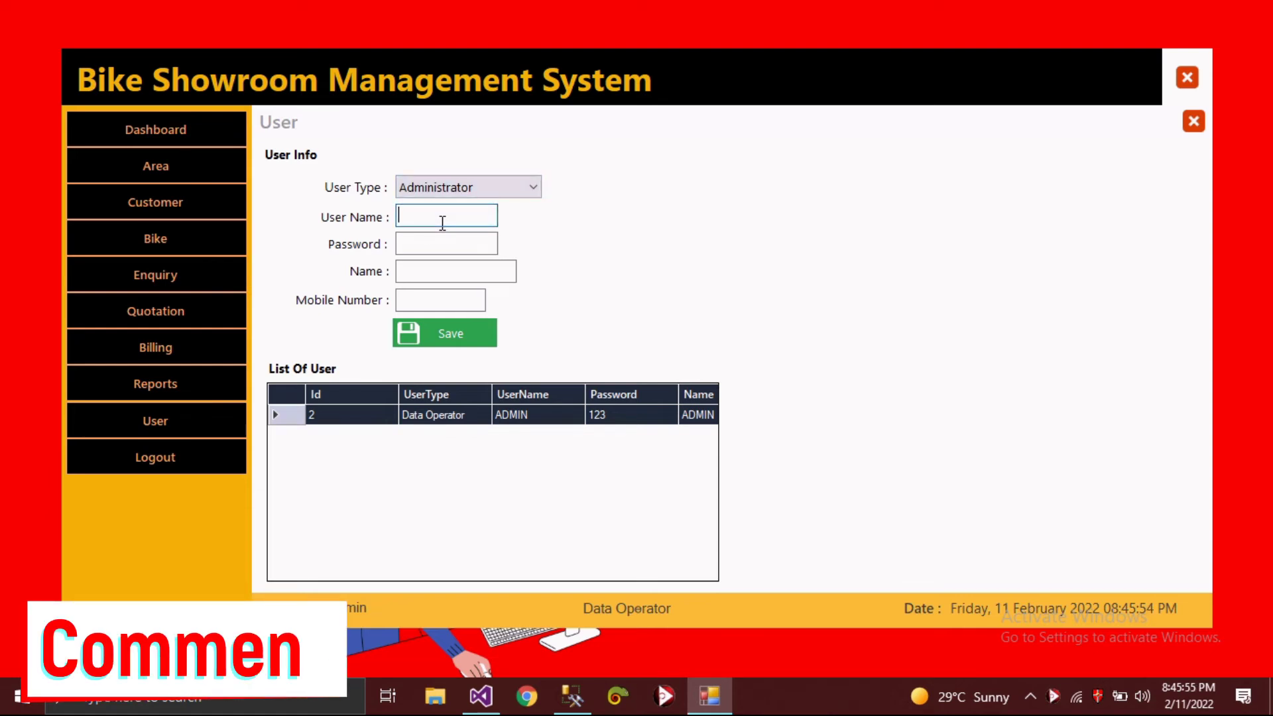
pyautogui.write('XYZ')
pyautogui.click(440, 247)
pyautogui.write('123')
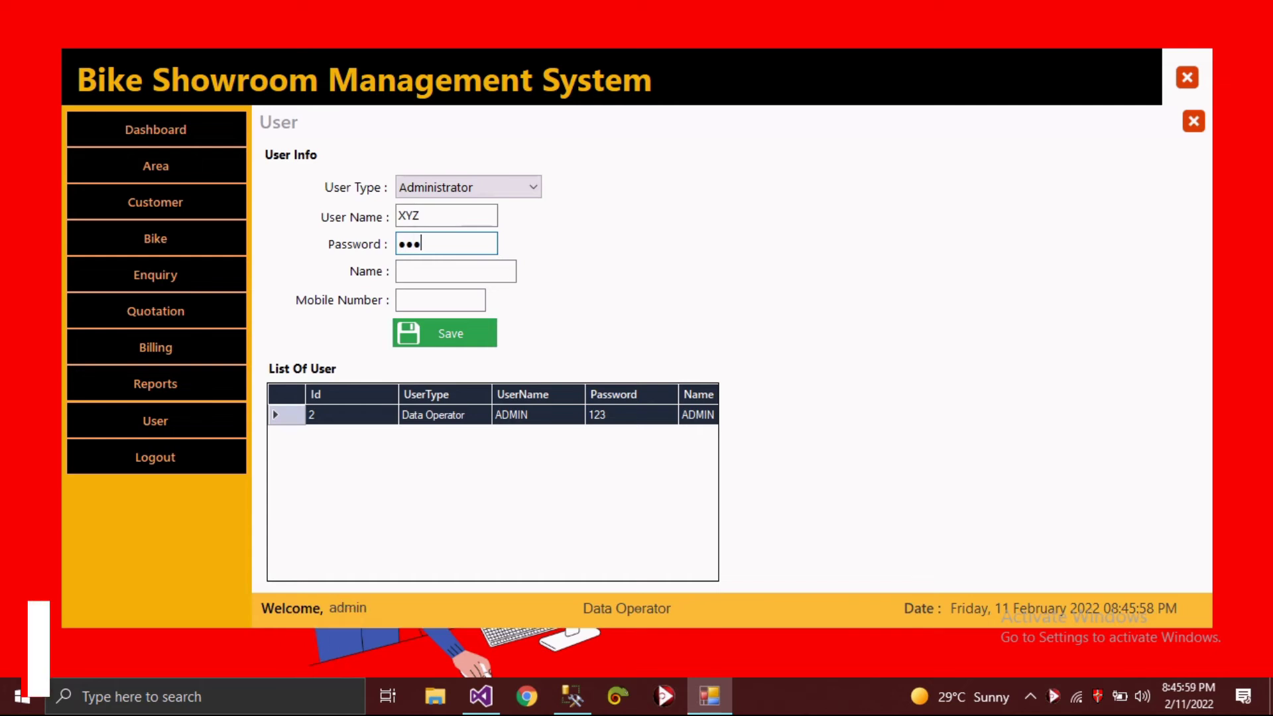
pyautogui.click(445, 273)
pyautogui.press('Tab')
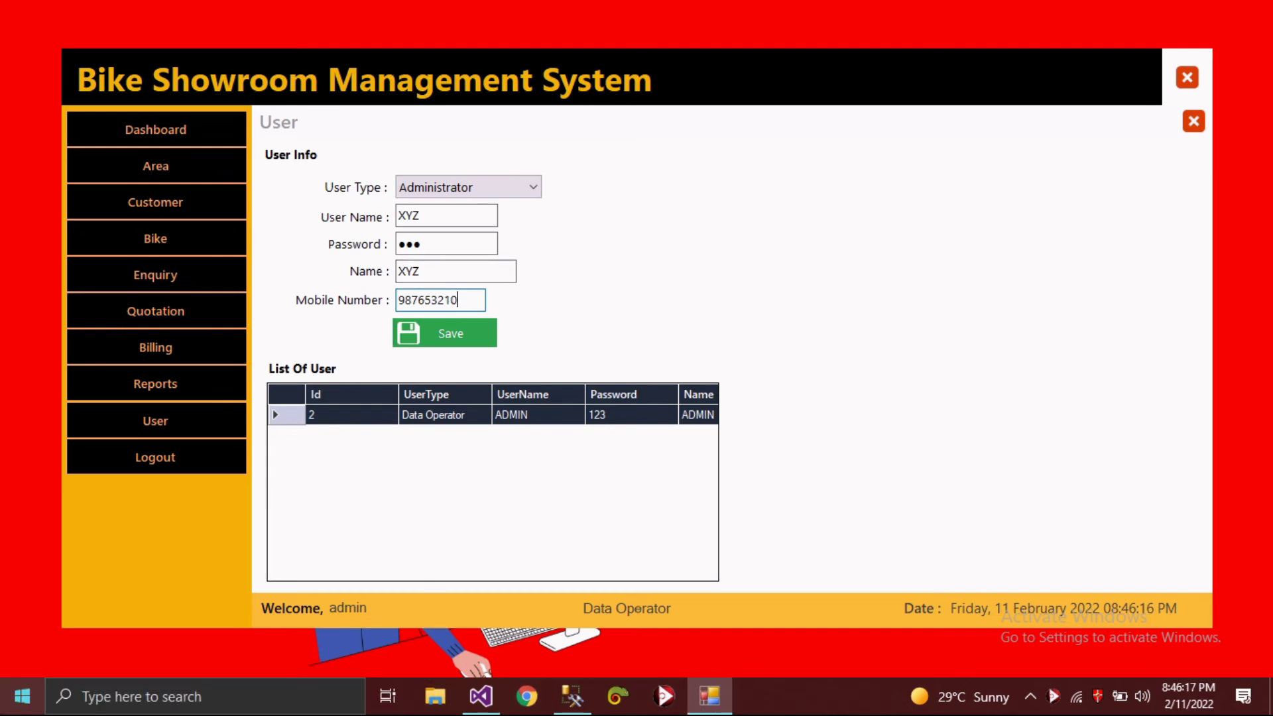
pyautogui.click(441, 335)
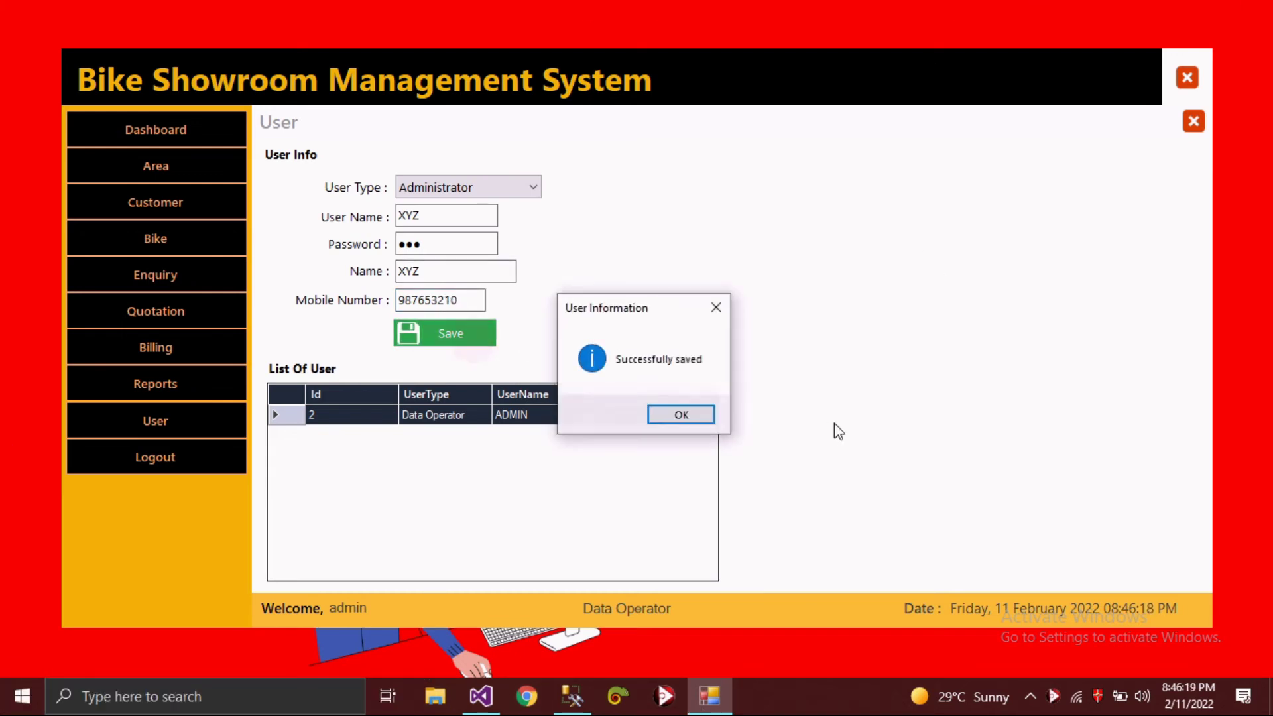
pyautogui.click(695, 417)
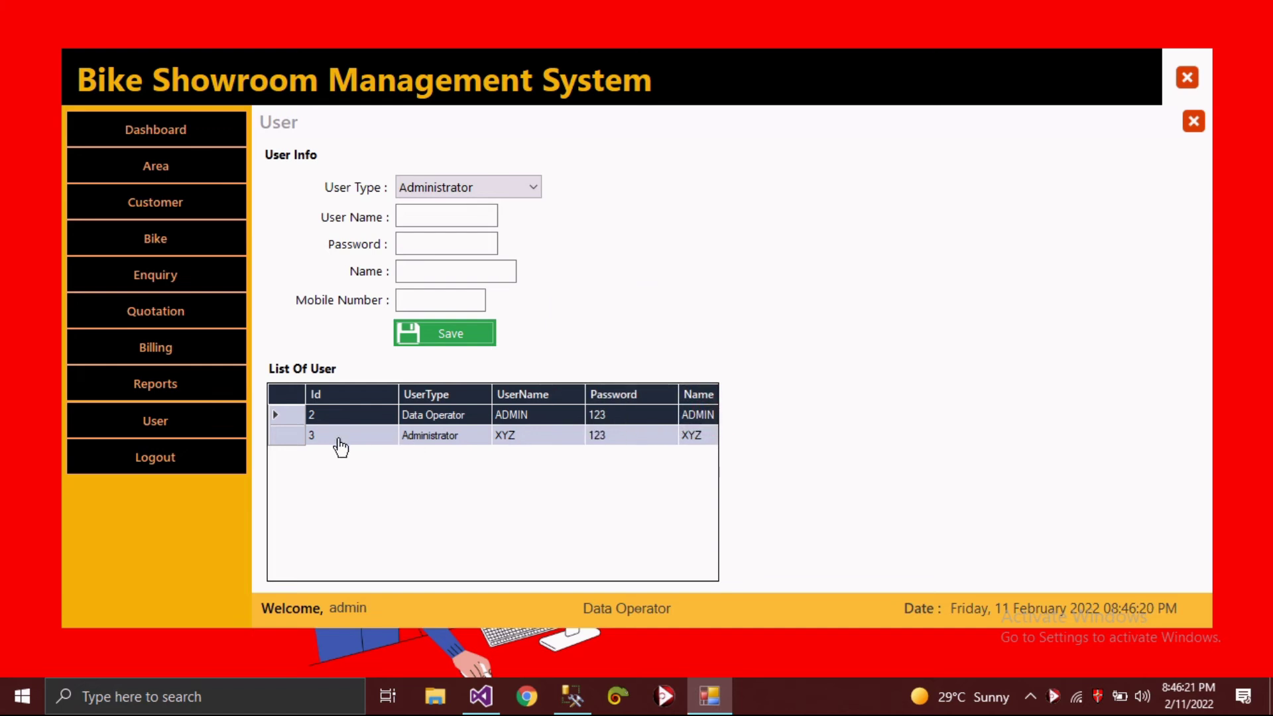
# - Delete user XYZ so only ADMIN remains, then return to the Dashboard
pyautogui.click(290, 437)
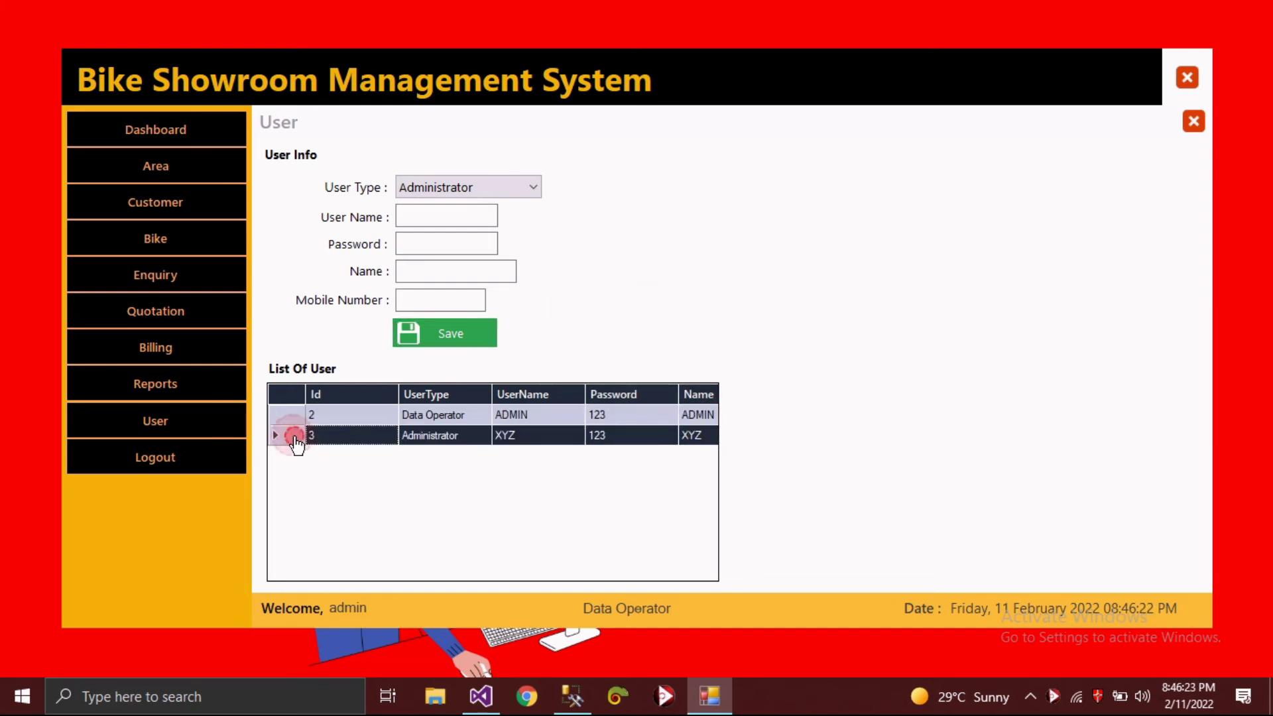
pyautogui.doubleClick(293, 438)
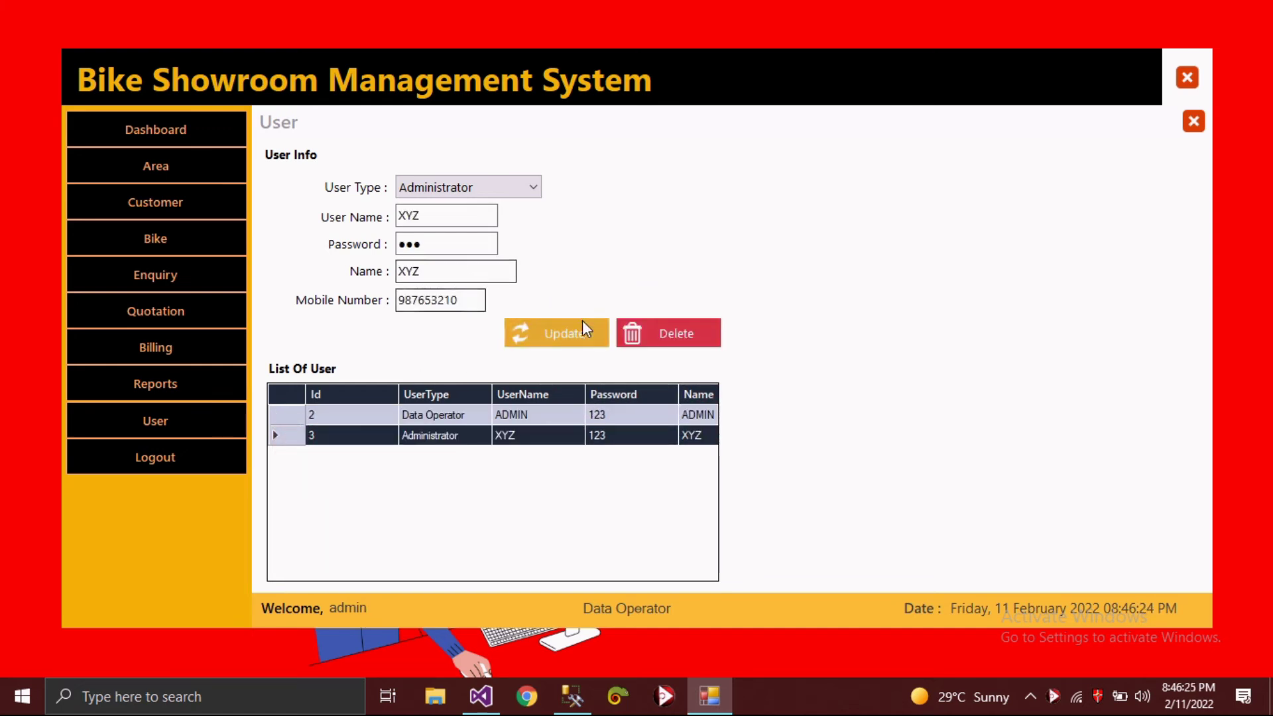
pyautogui.click(666, 333)
pyautogui.click(659, 415)
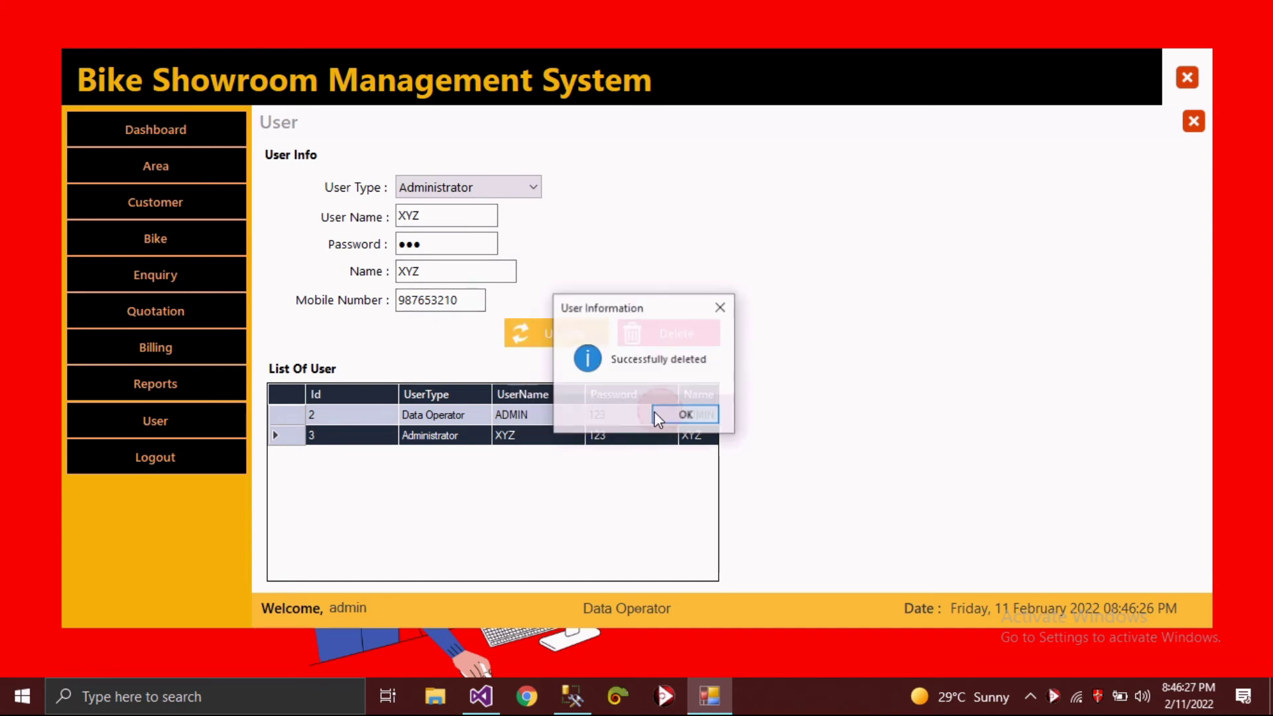
pyautogui.click(701, 418)
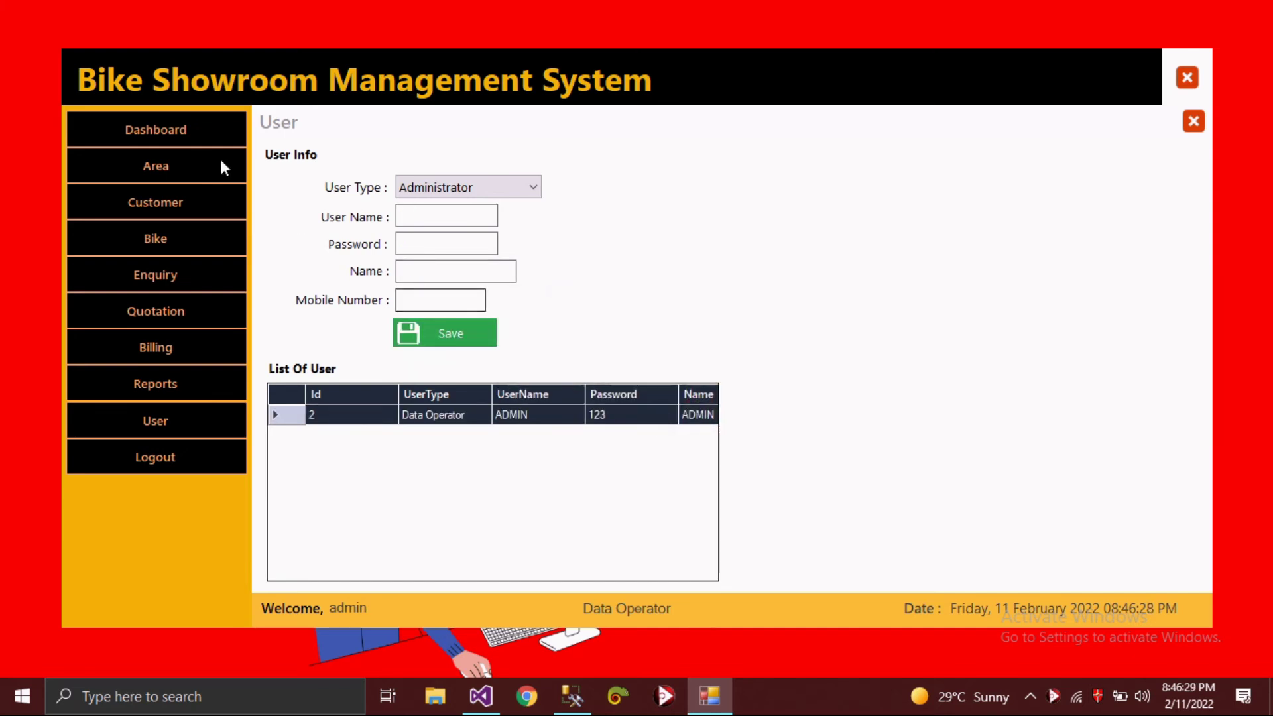
pyautogui.click(201, 129)
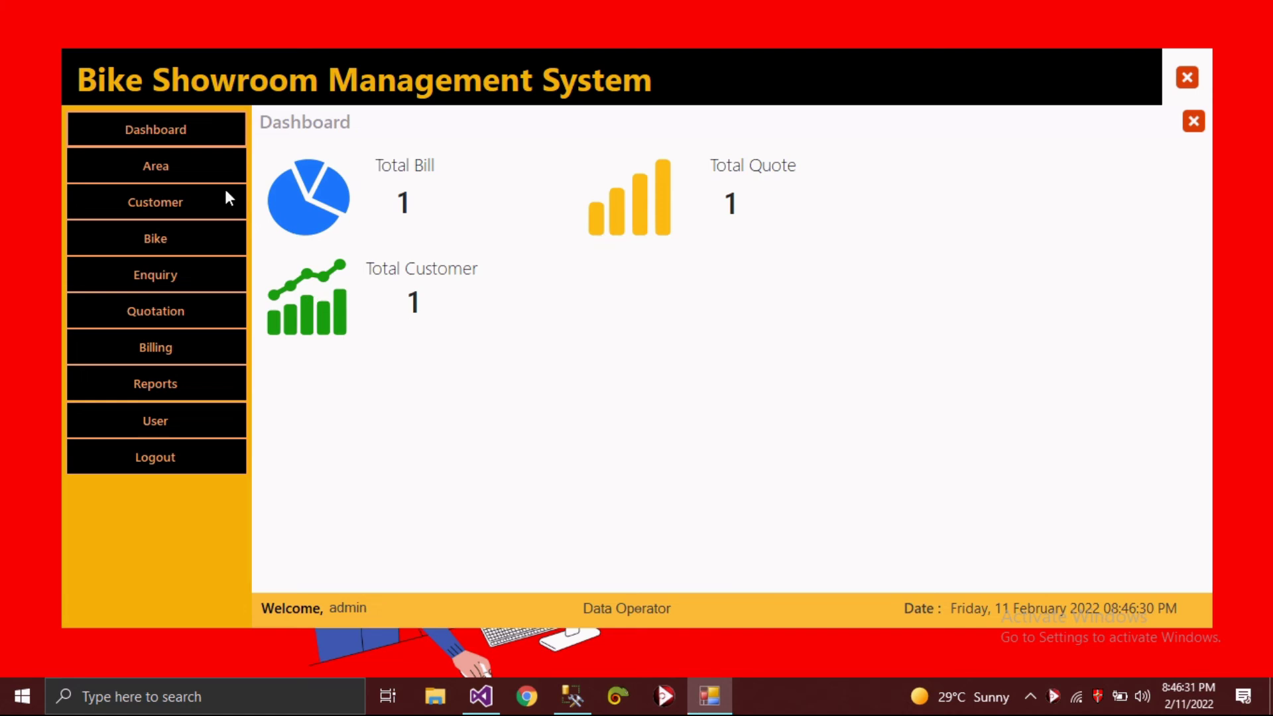
# - Reload the Dashboard so it reports 2 bills, 2 quotes and 2 customers
pyautogui.click(180, 174)
pyautogui.click(179, 120)
pyautogui.click(1192, 122)
pyautogui.click(211, 130)
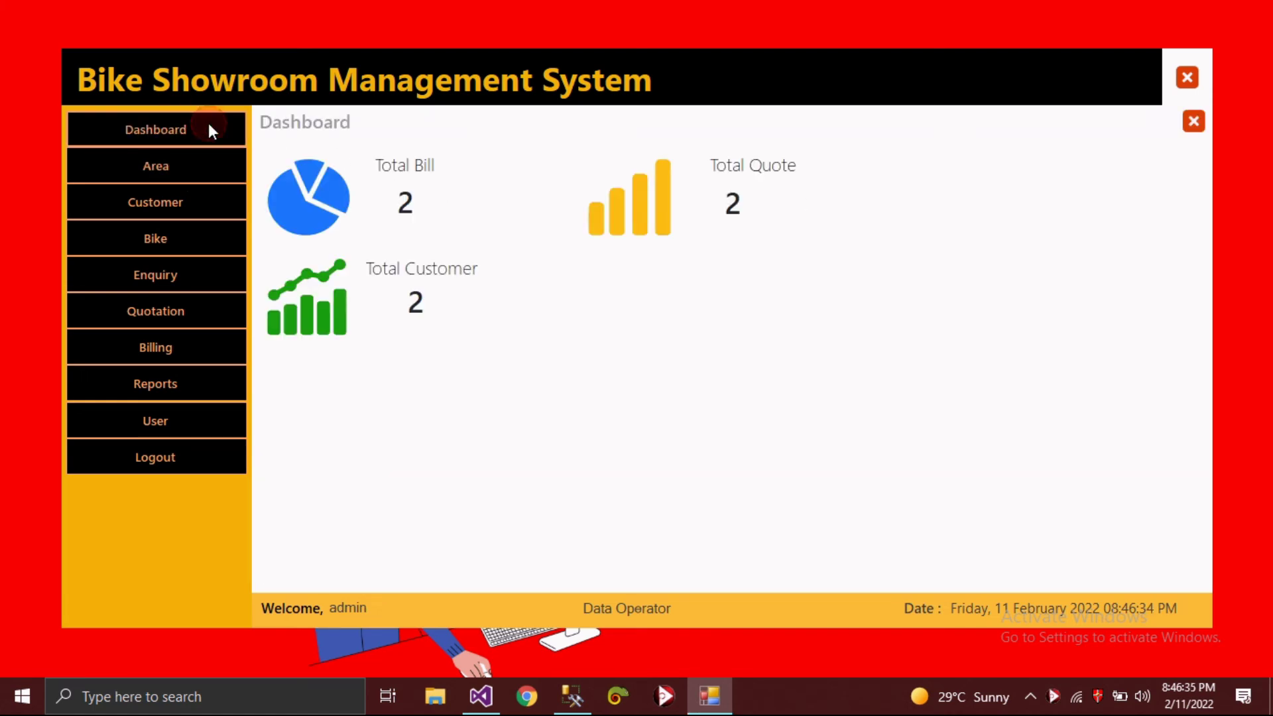